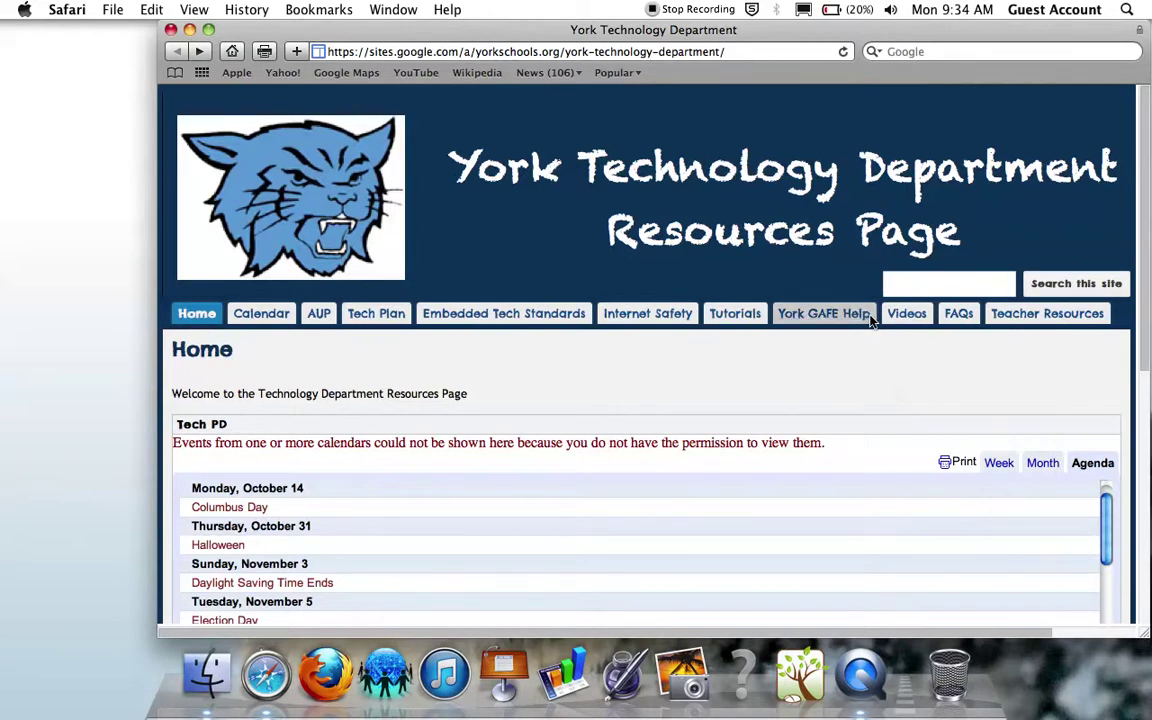
Step: Open the York GAFE Help support site and highlight its Google Links heading
click(870, 318)
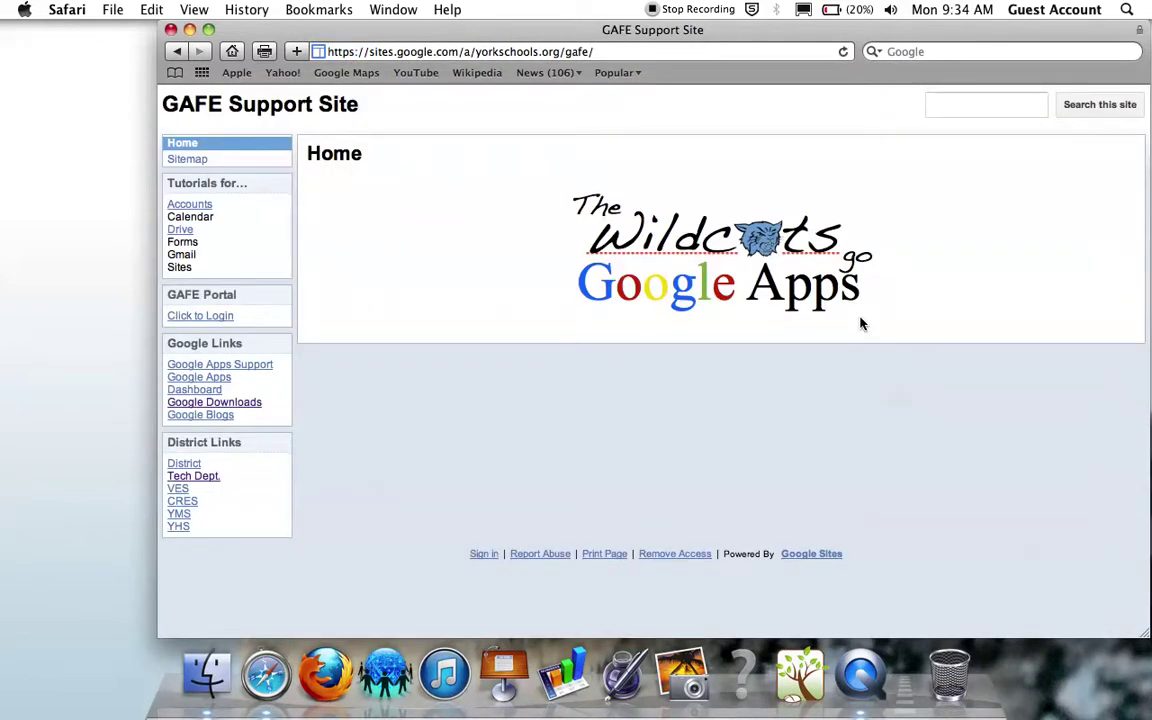
click(245, 104)
triple_click(191, 348)
drag(191, 348, 169, 347)
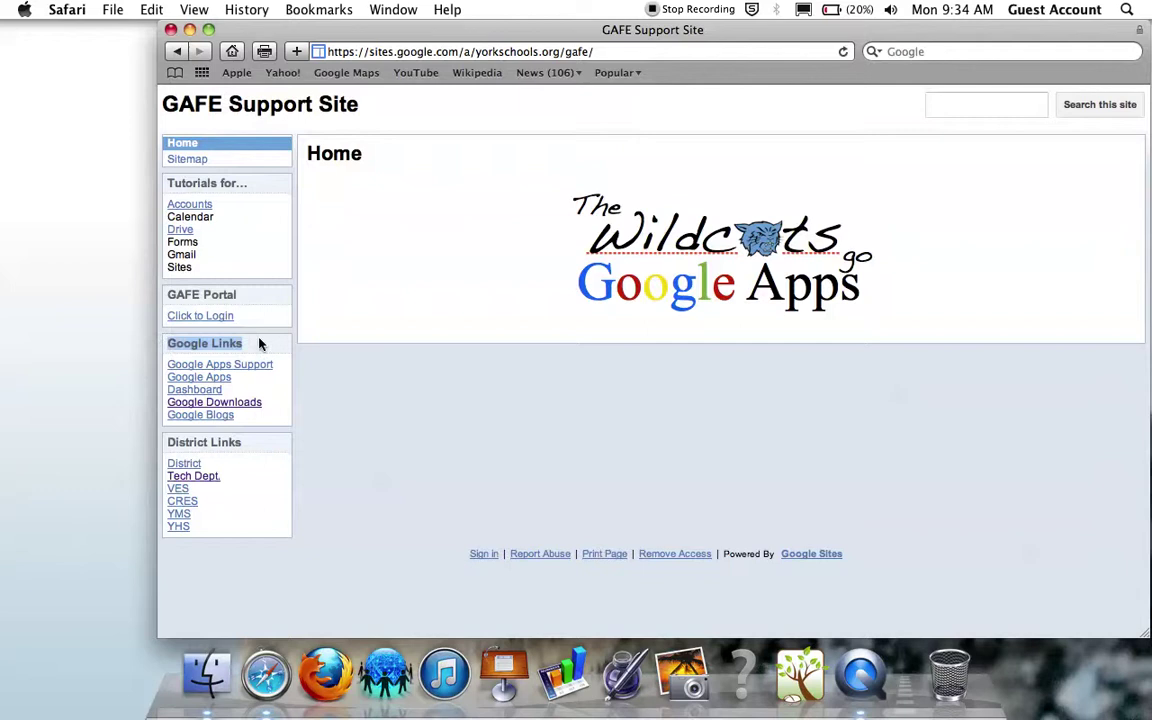
Step: Go to Google Downloads and highlight the Google Drive for Mac/PC entry under Applications
click(257, 406)
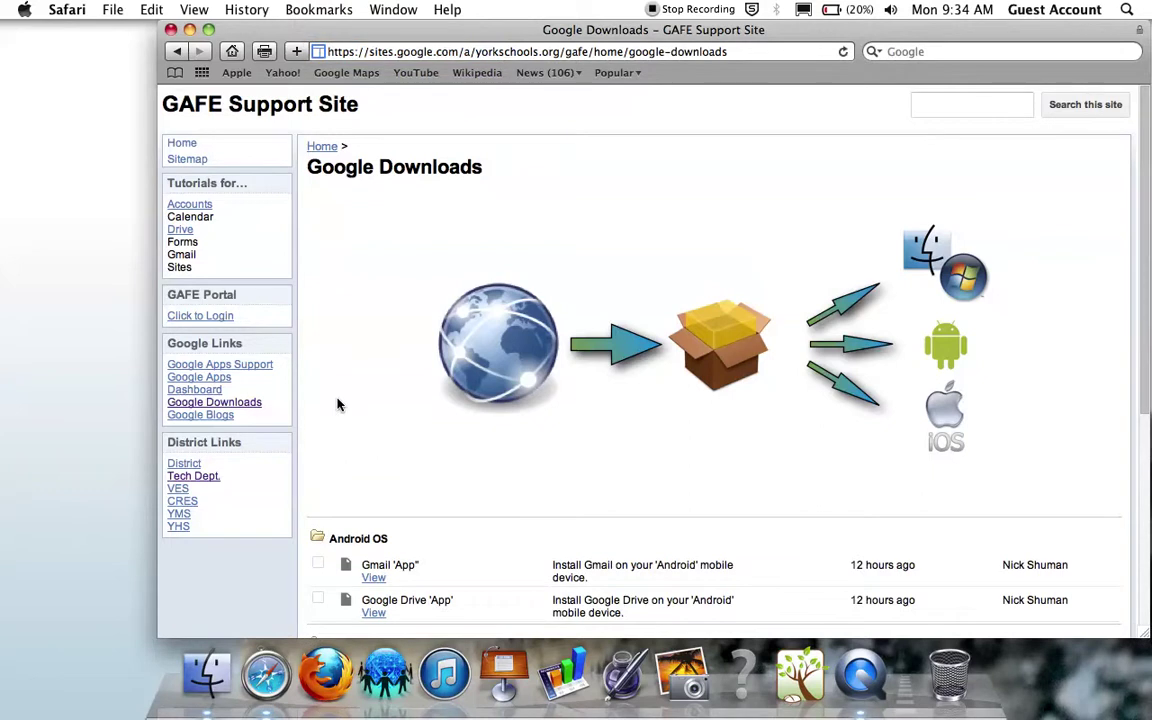
scroll(337, 404, down, 5)
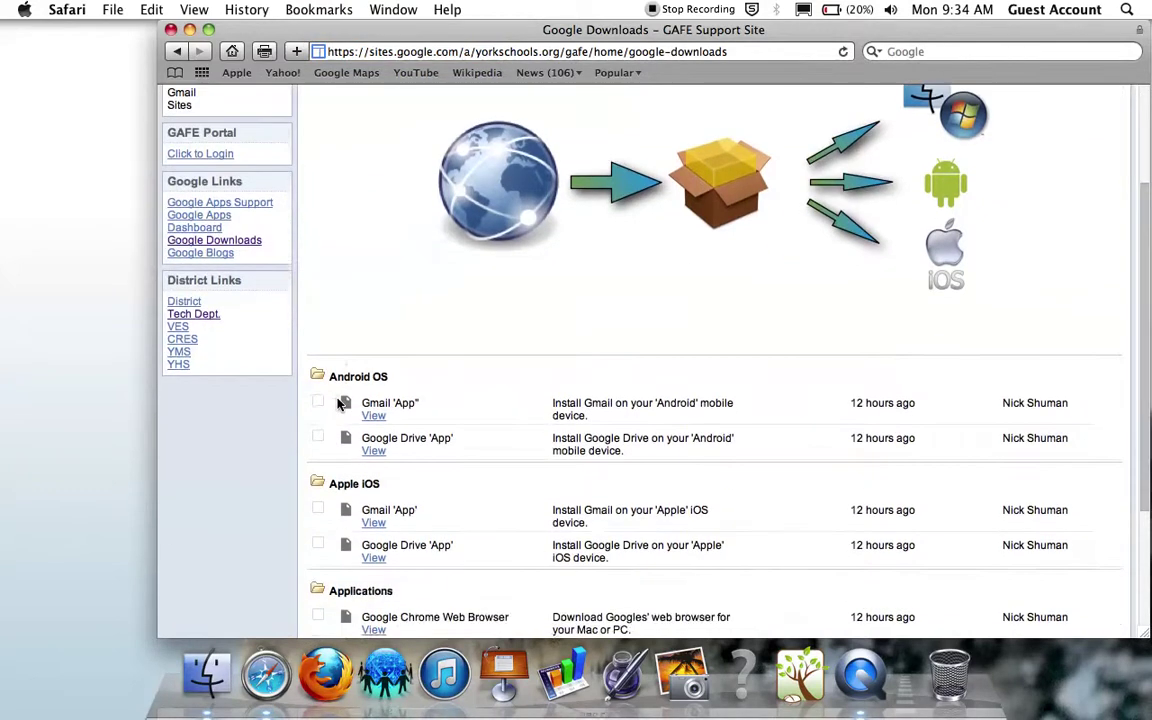
scroll(340, 403, down, 4)
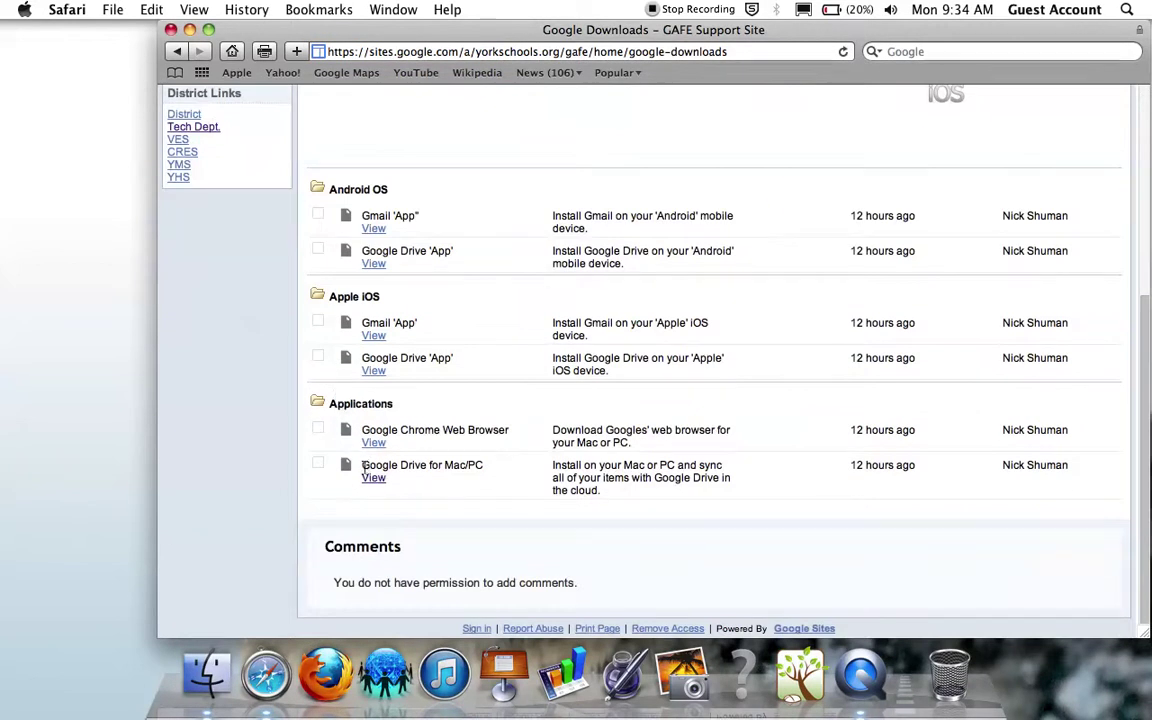
drag(363, 466, 485, 466)
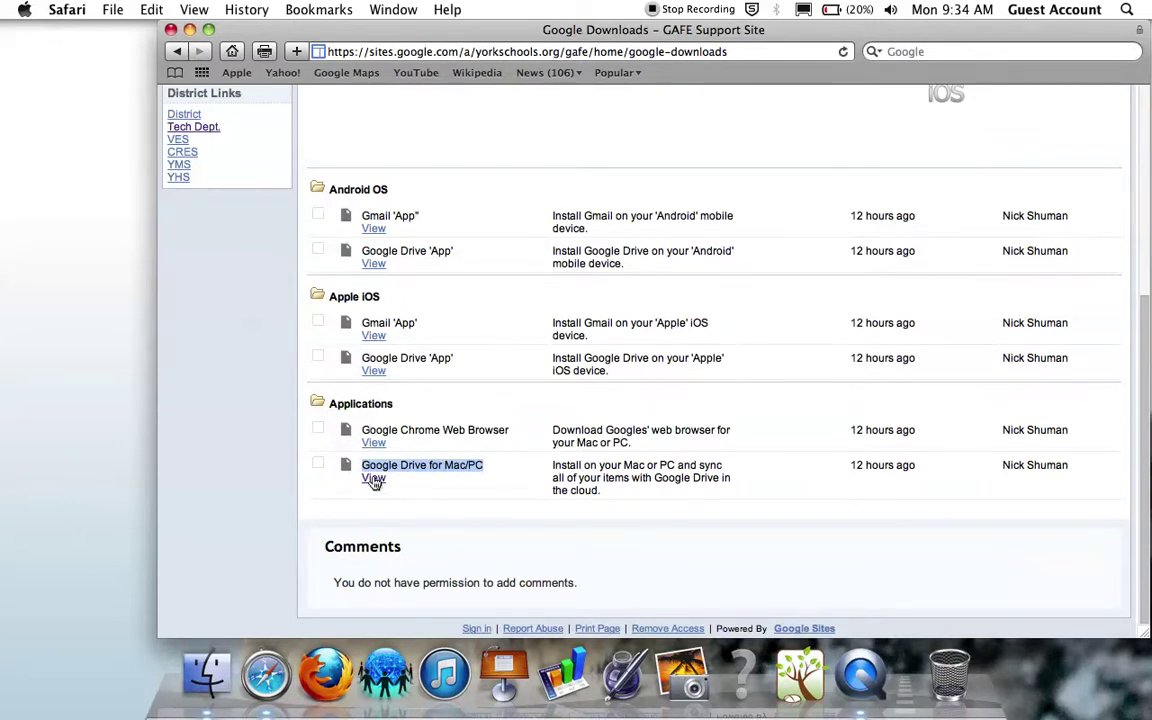
Step: View the Google Drive for Mac page and request the Download Google Drive installer
click(373, 479)
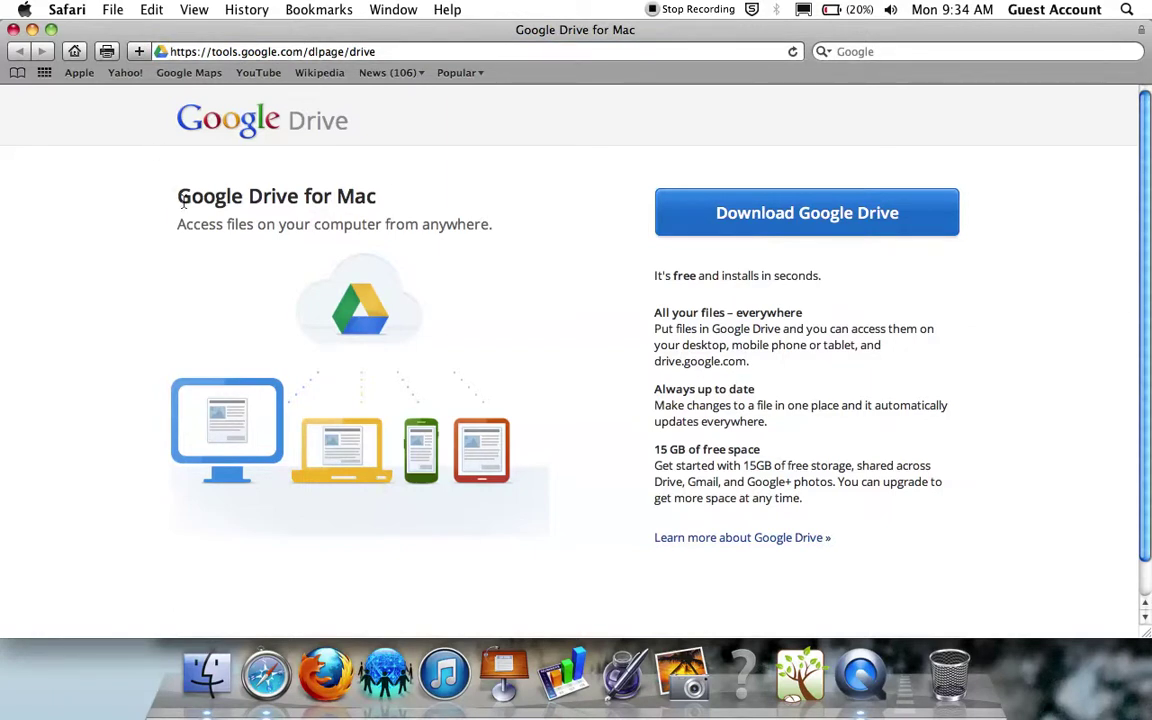
drag(177, 199, 378, 207)
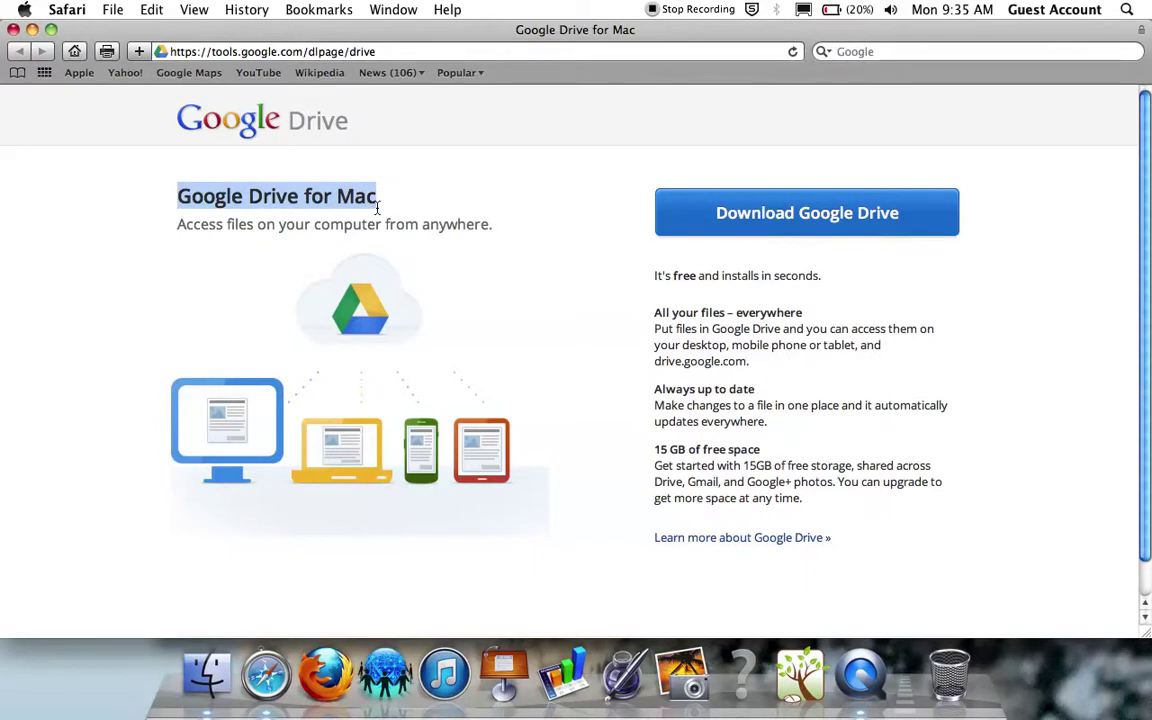
click(770, 215)
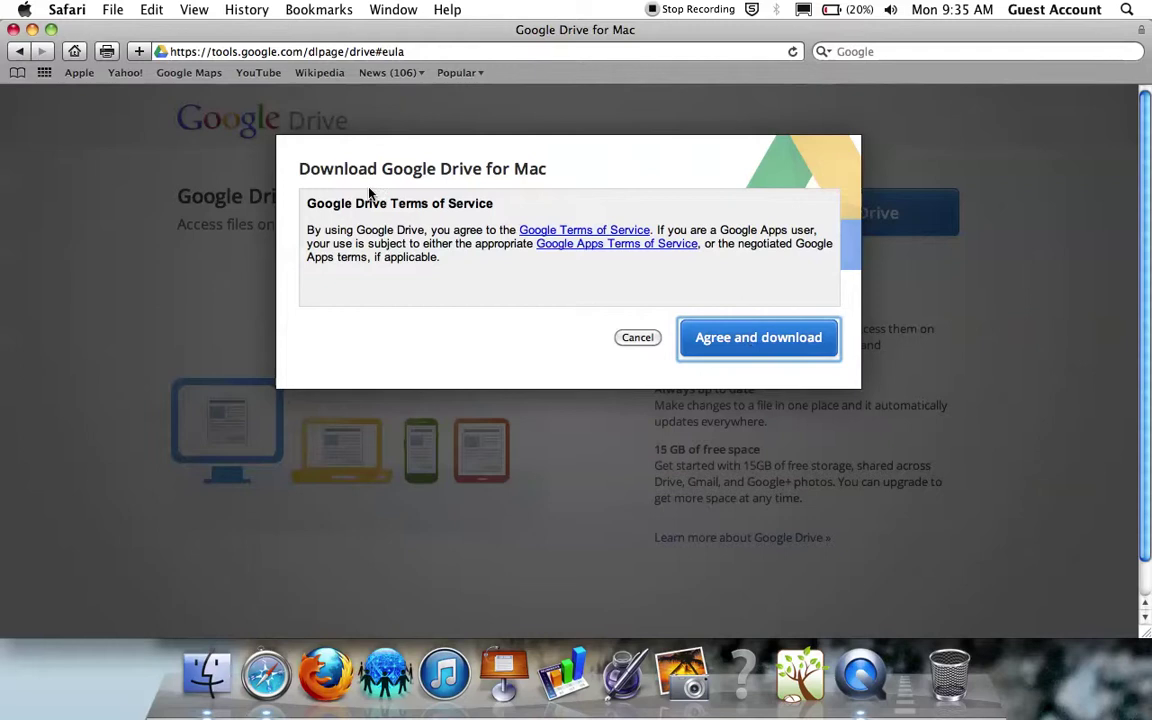
Step: Minimize both browser windows, then open Downloads and select installgoogledrive.dmg
click(31, 29)
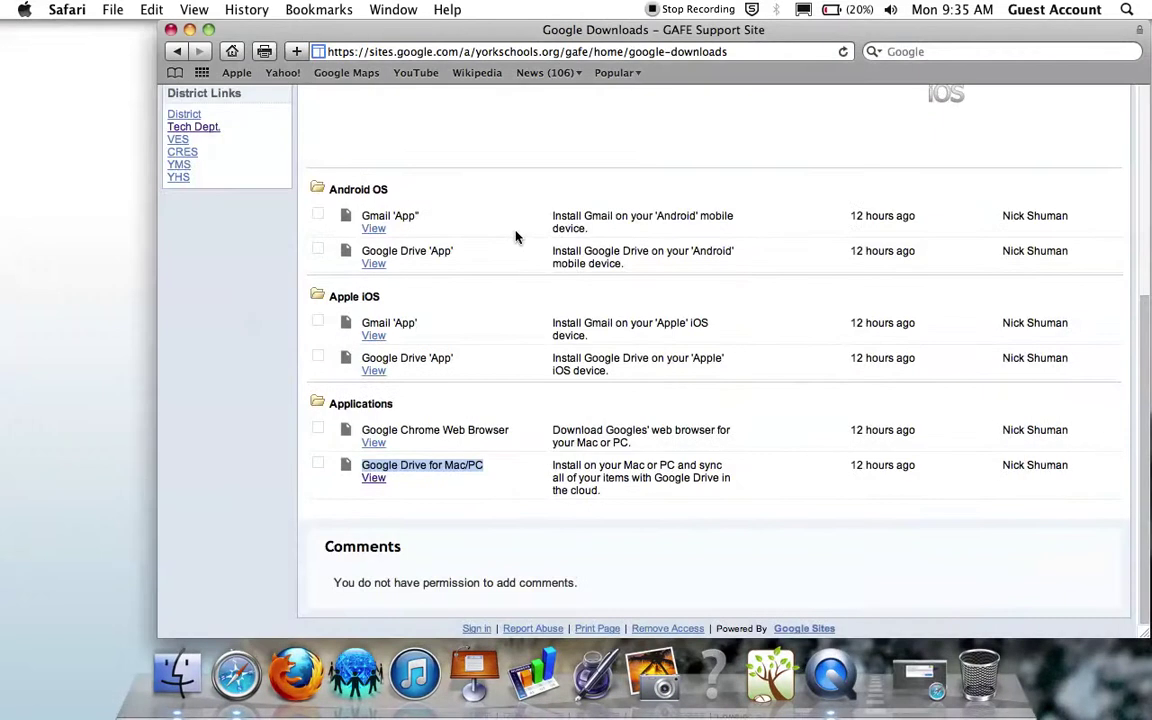
click(189, 29)
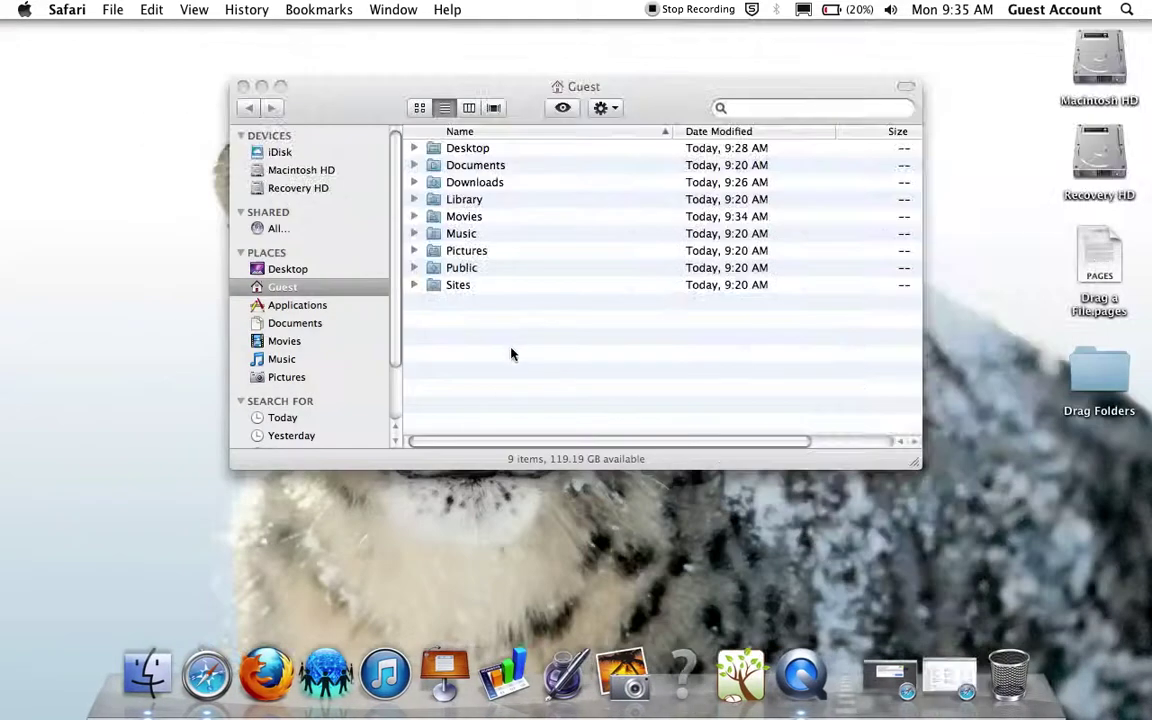
double_click(457, 186)
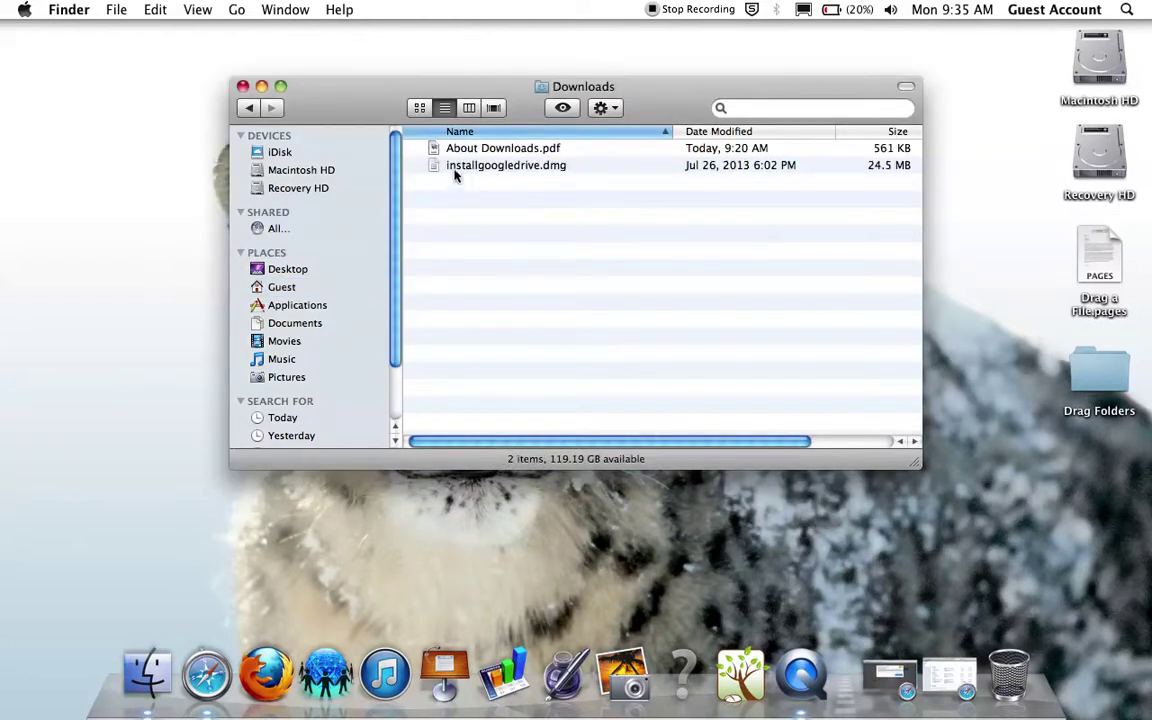
click(504, 167)
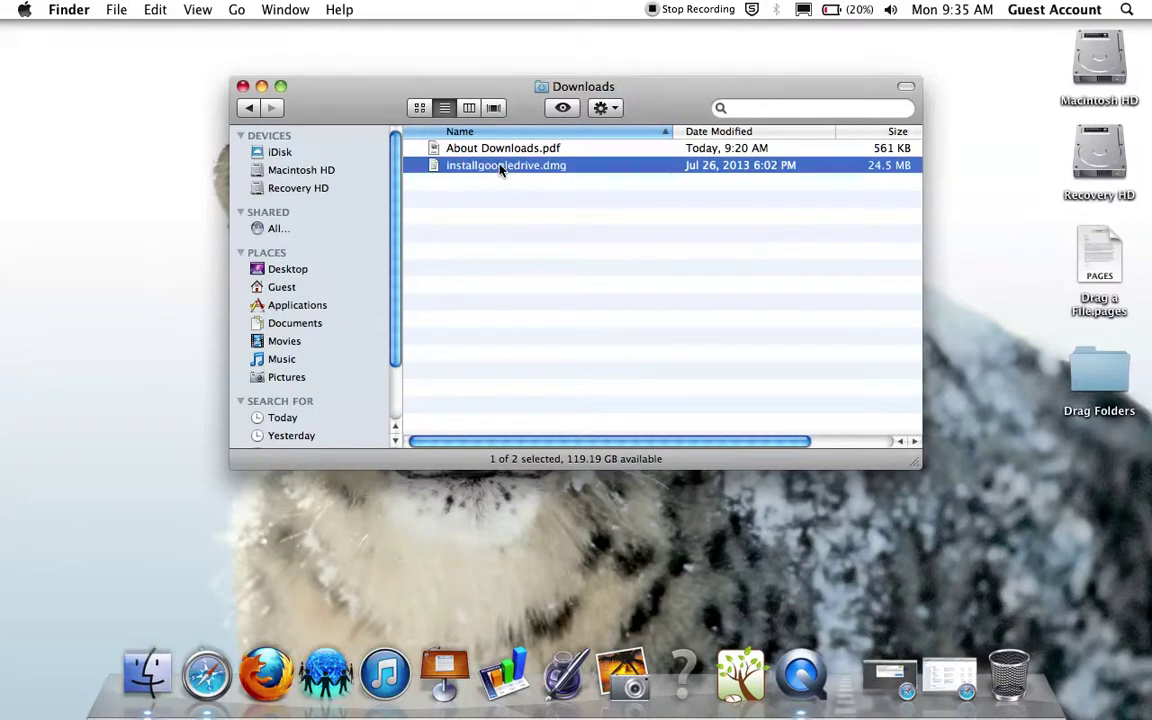
Step: Mount installgoogledrive.dmg and select Google Drive.app in the Install Google Drive window
double_click(502, 167)
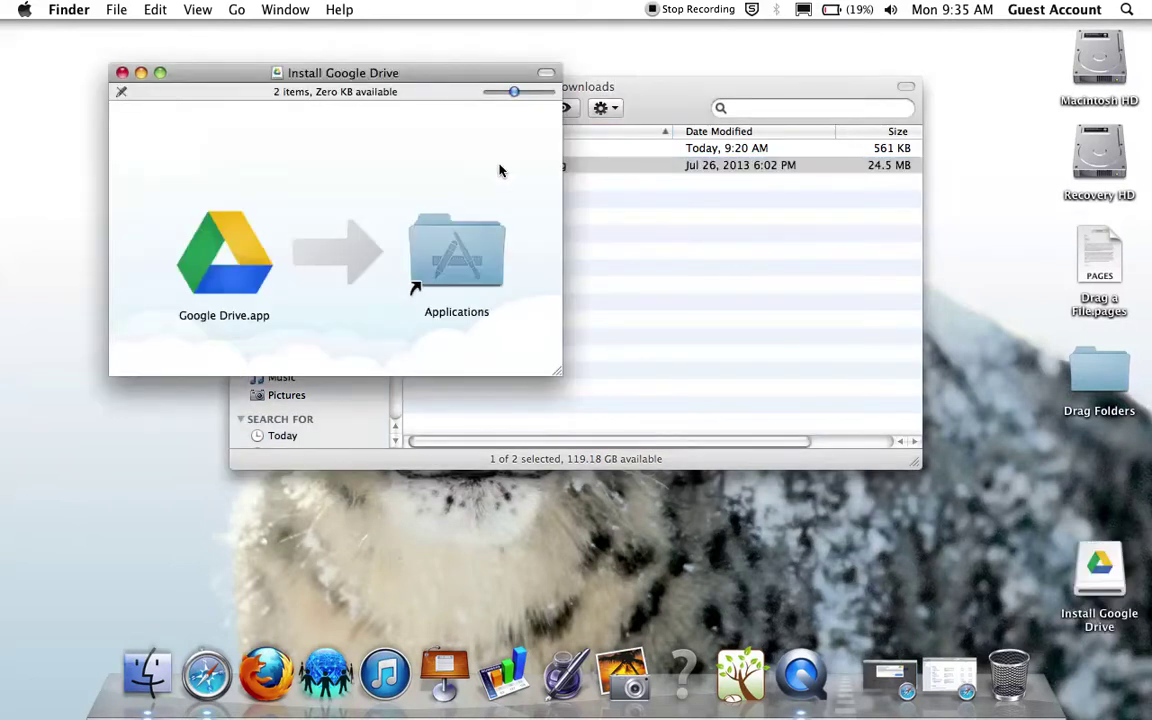
click(210, 284)
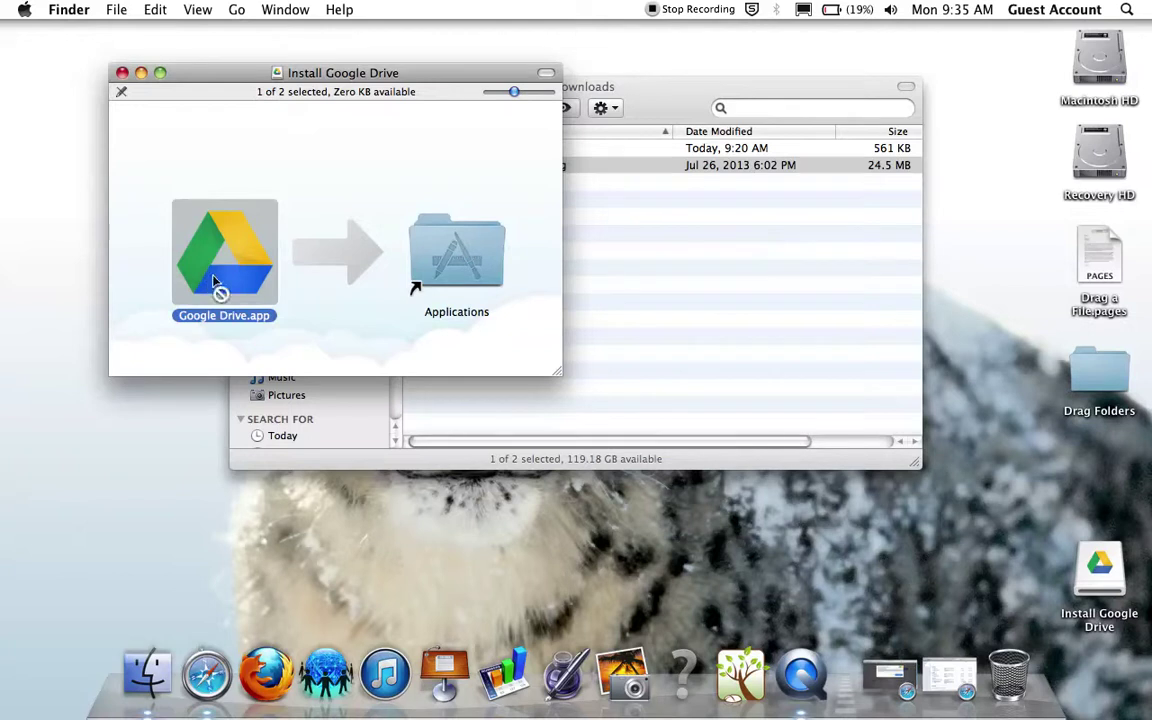
Step: Drag Google Drive.app onto Applications and authenticate with the administrator name and password
drag(195, 256, 453, 267)
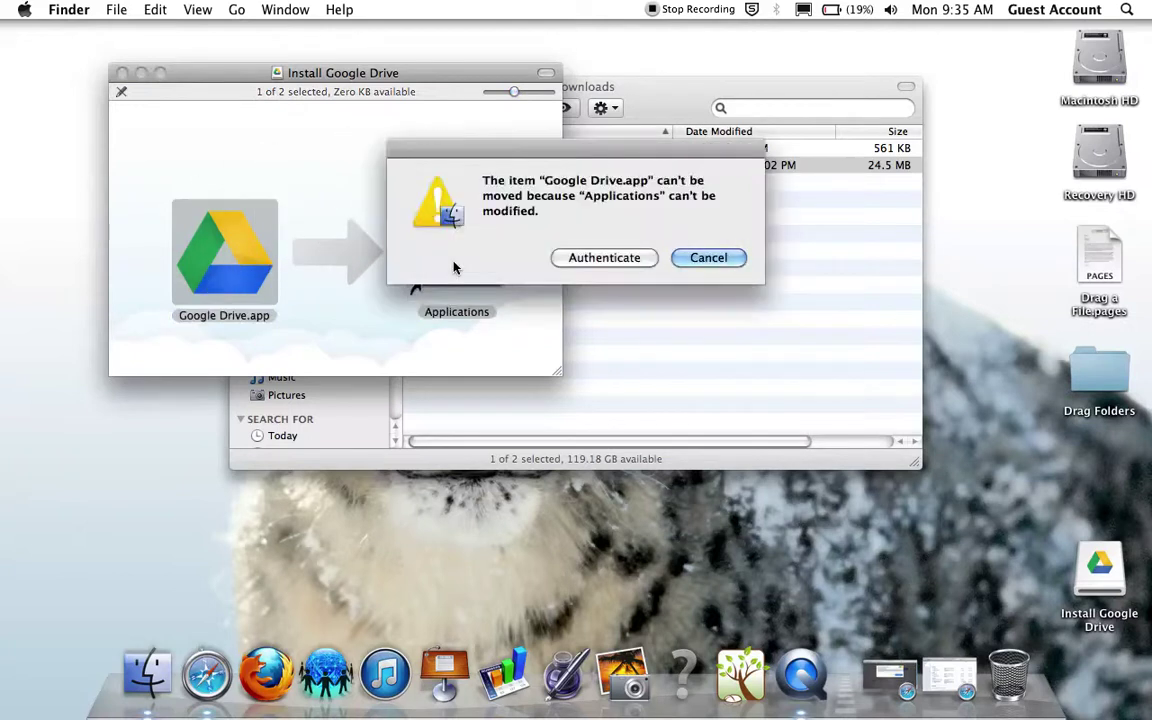
click(592, 262)
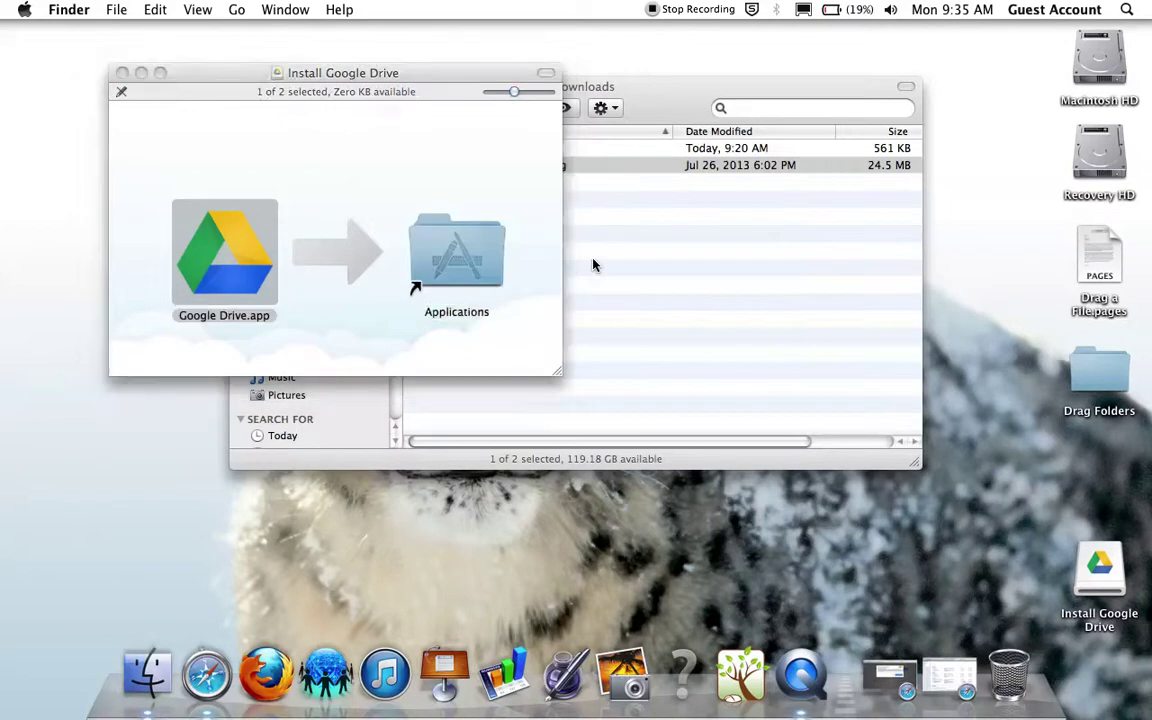
text(admin)
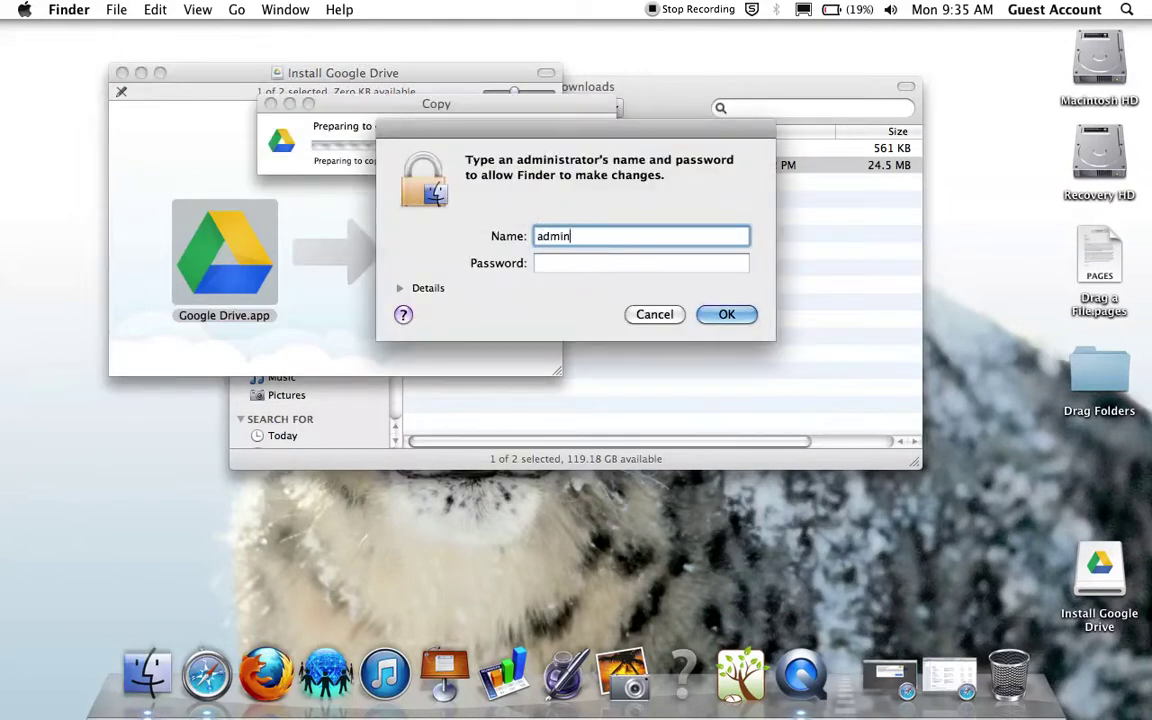
key(Tab)
text(******)
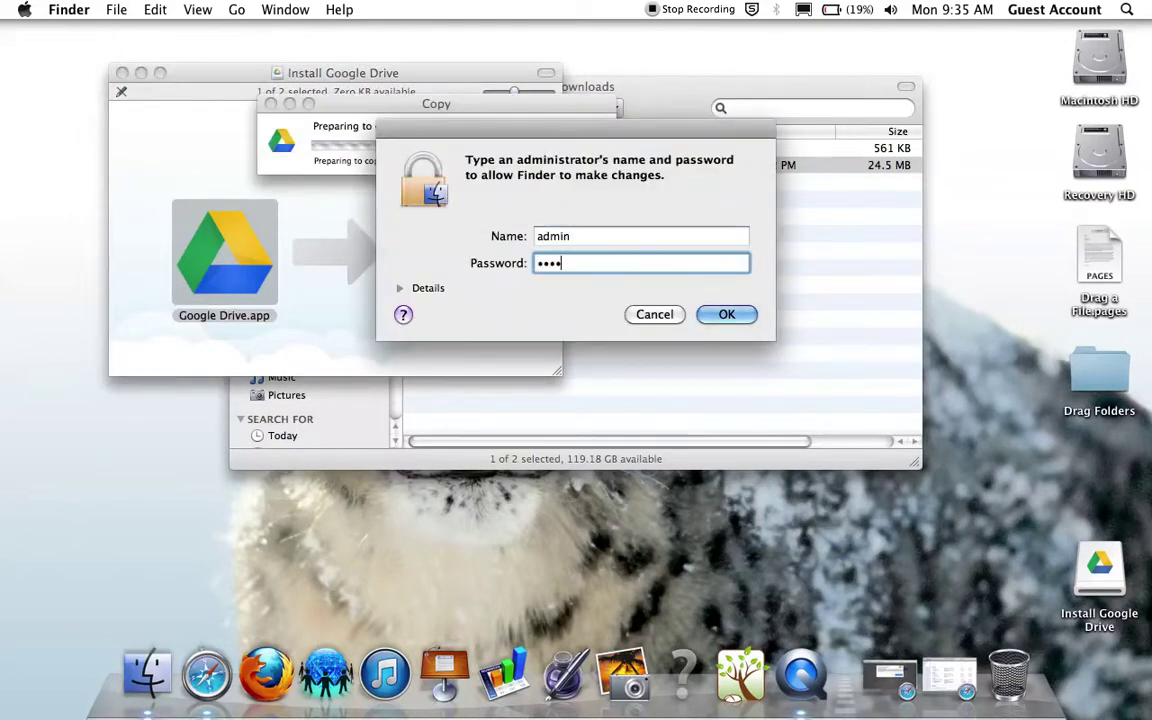
text(******)
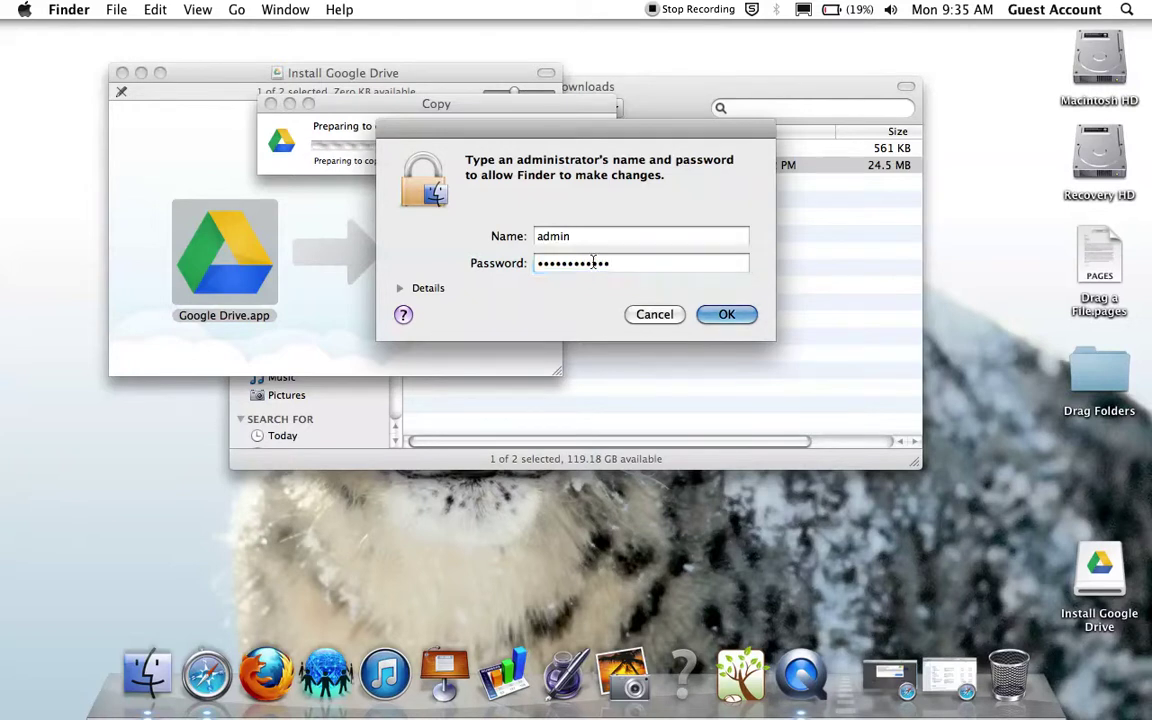
key(Return)
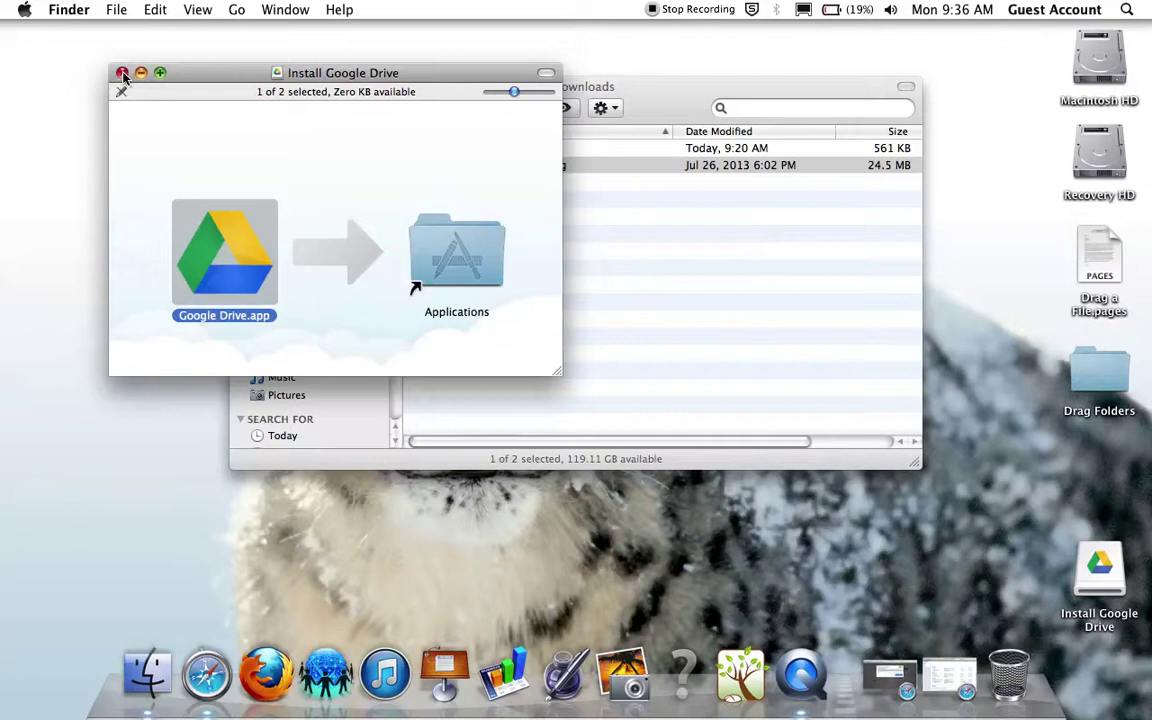
Step: Close the disk image and Downloads windows, then select Google Drive.app in Applications
click(122, 73)
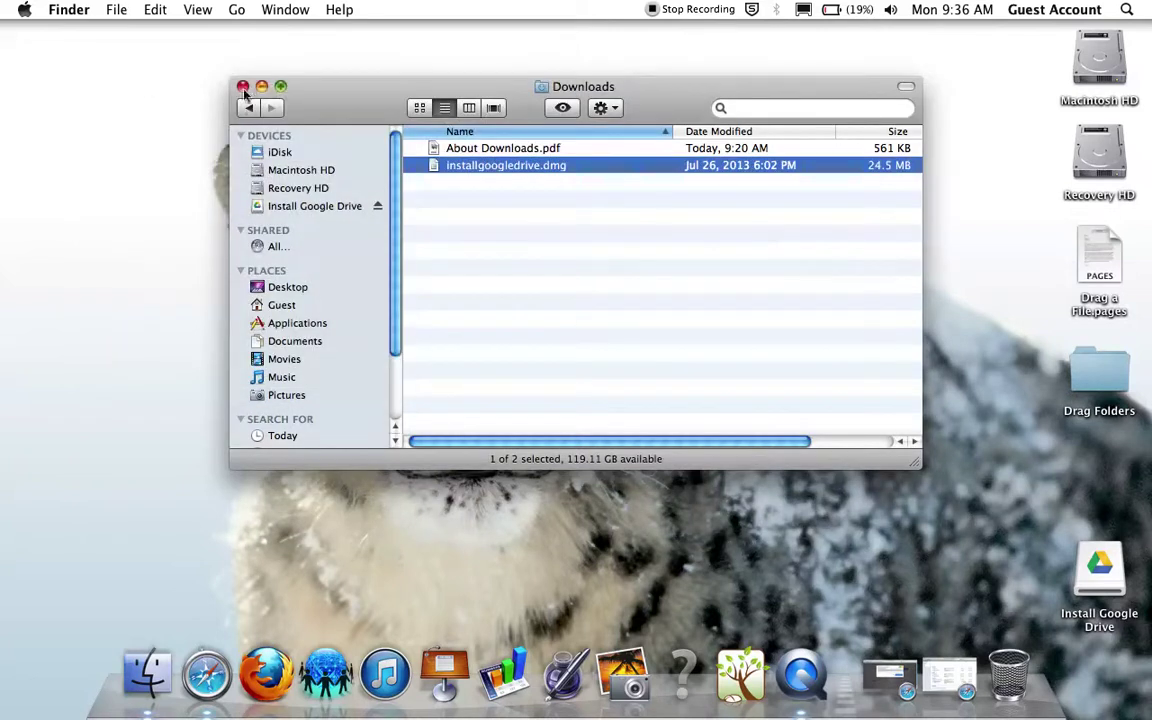
click(243, 87)
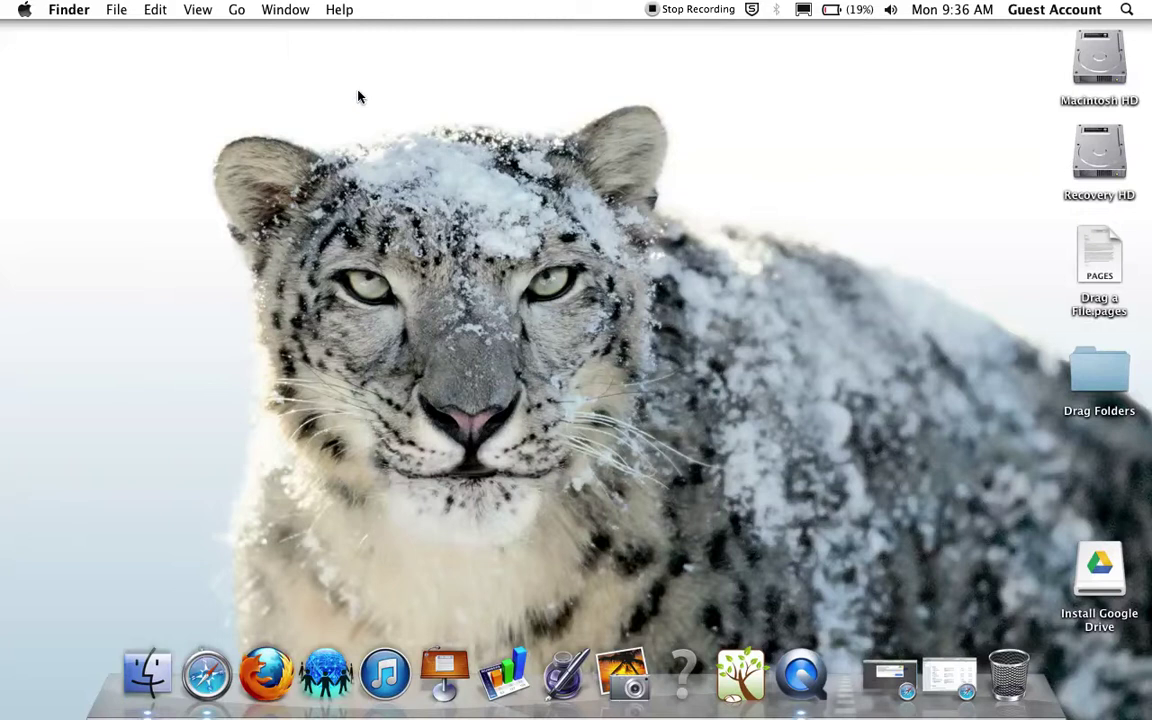
click(237, 12)
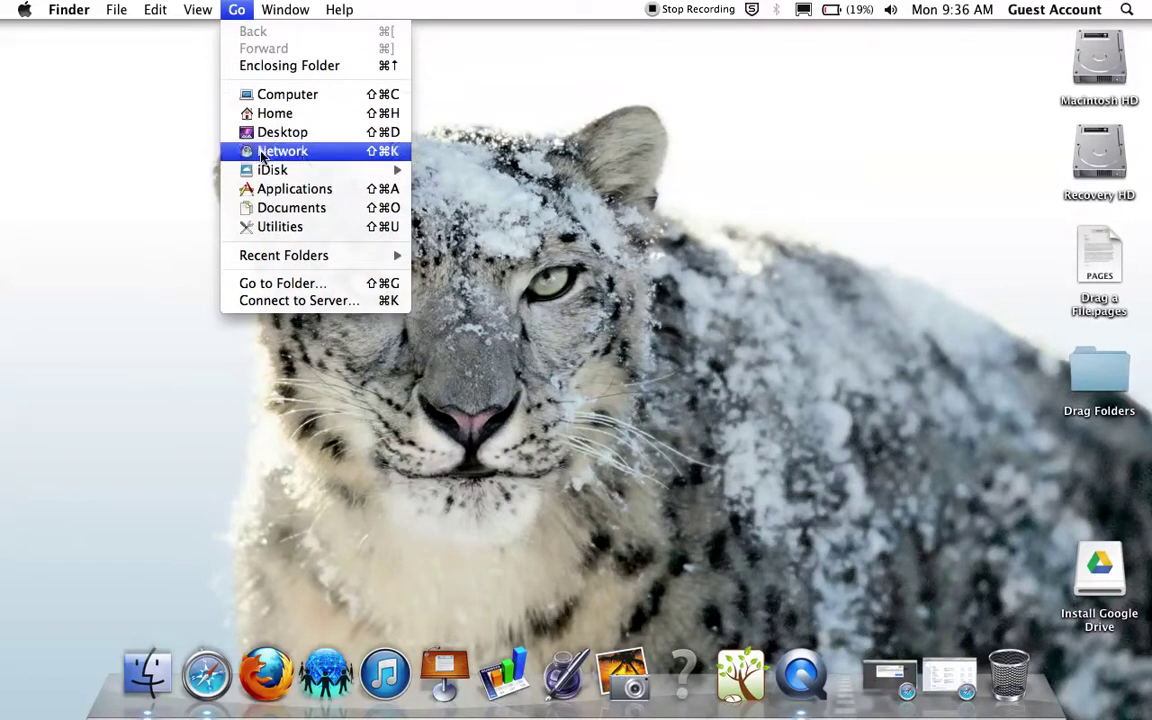
click(349, 199)
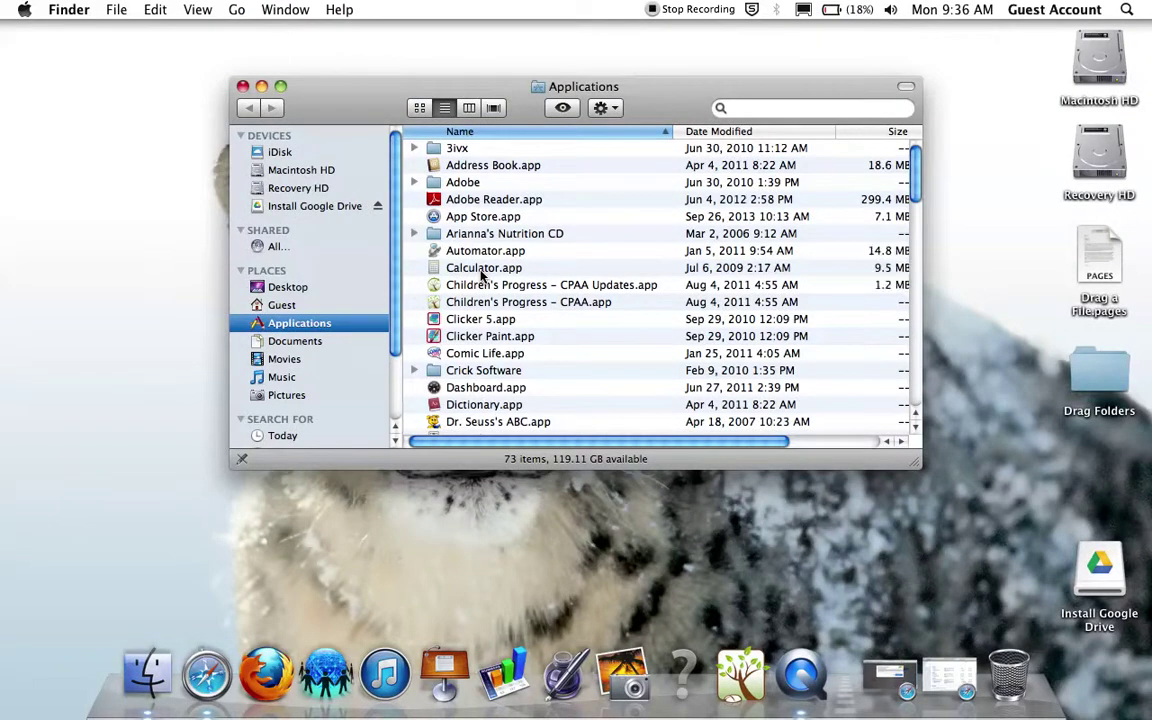
scroll(481, 274, down, 8)
scroll(481, 274, down, 8)
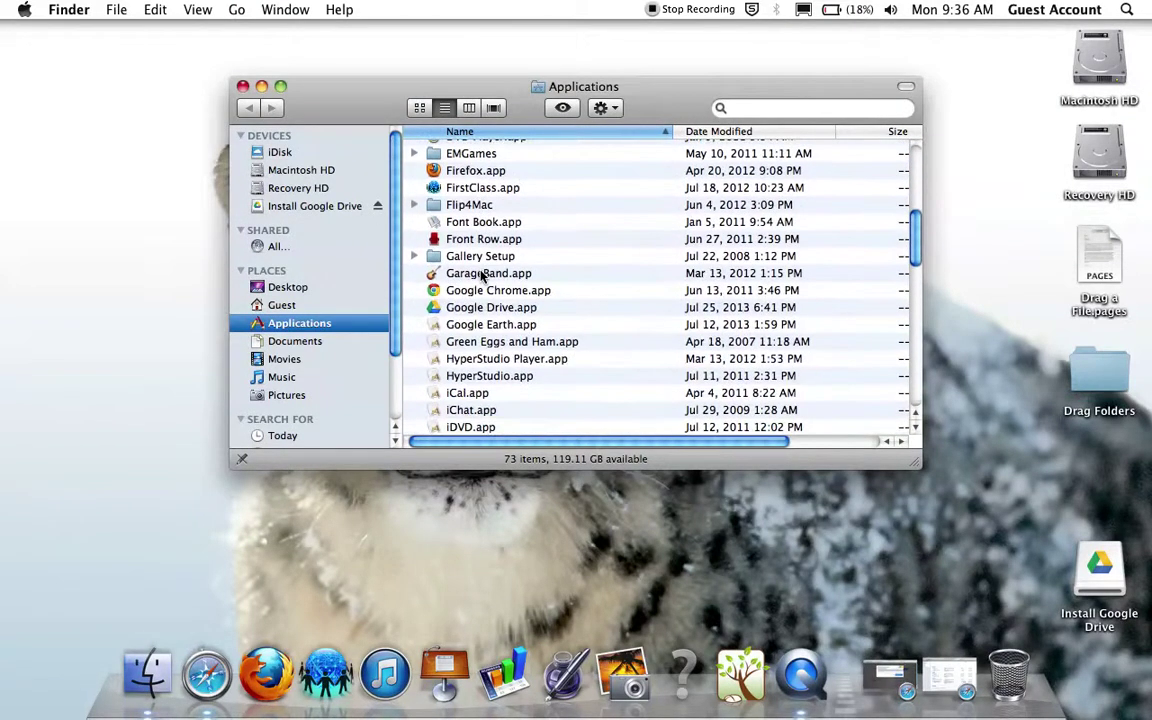
click(474, 308)
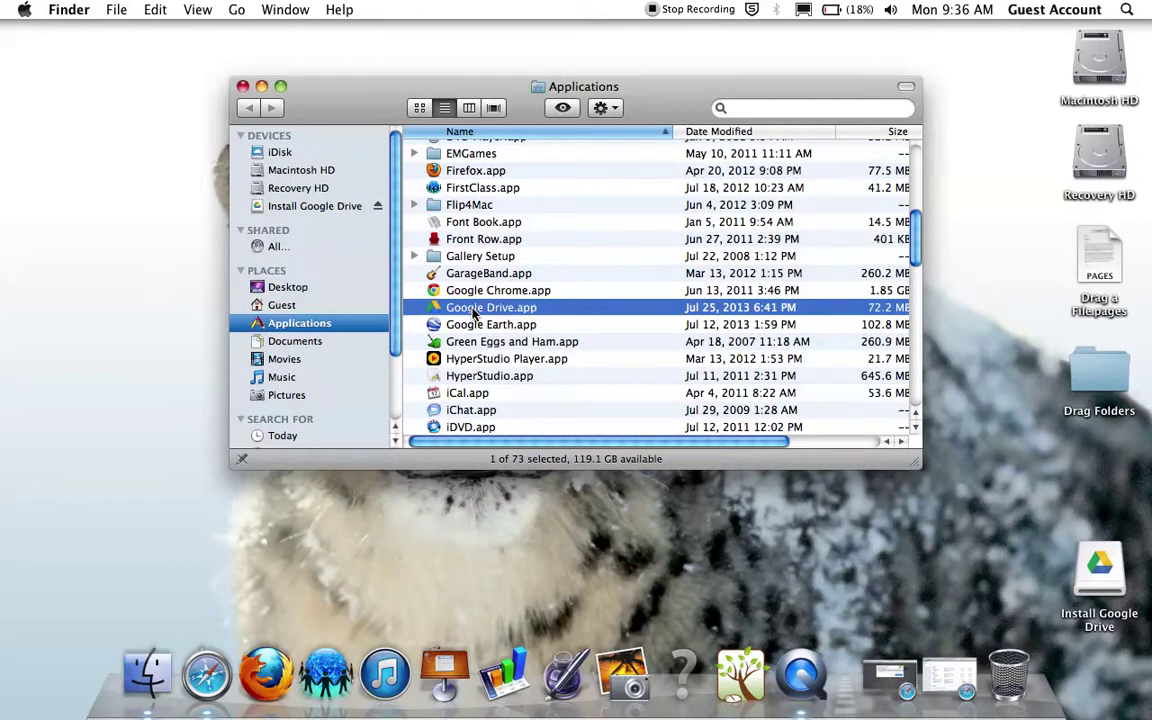
Step: Launch Google Drive.app and confirm Open in the downloaded-from-the-Internet warning
double_click(474, 309)
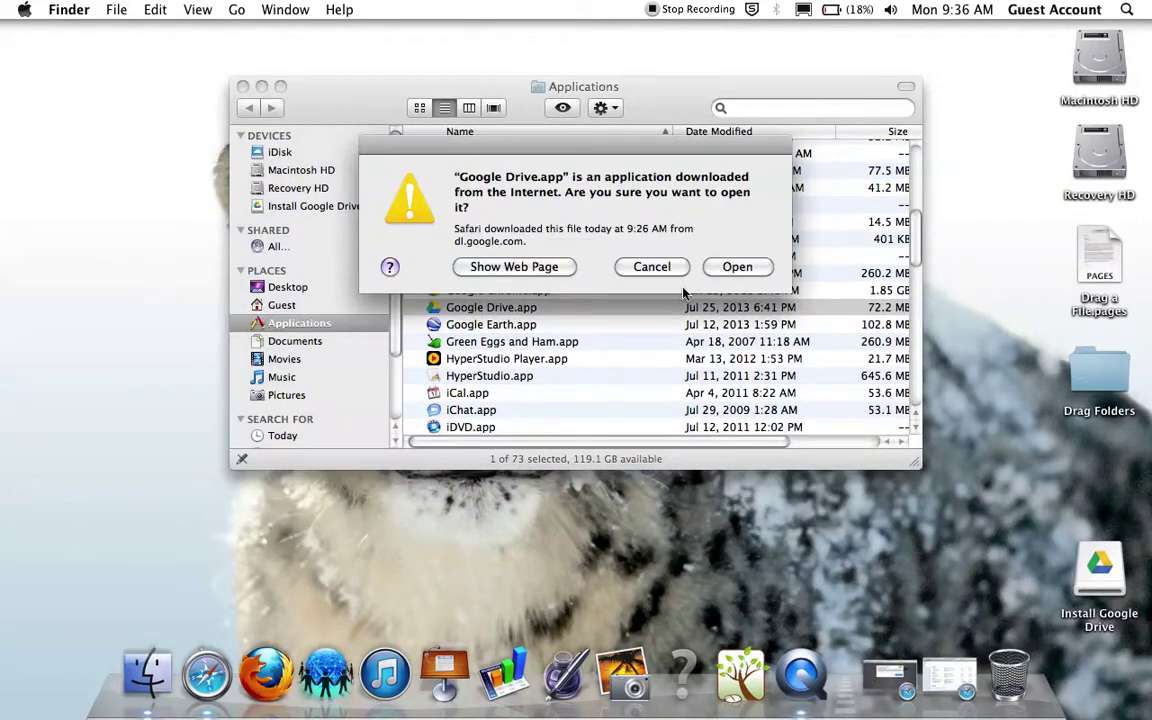
click(737, 268)
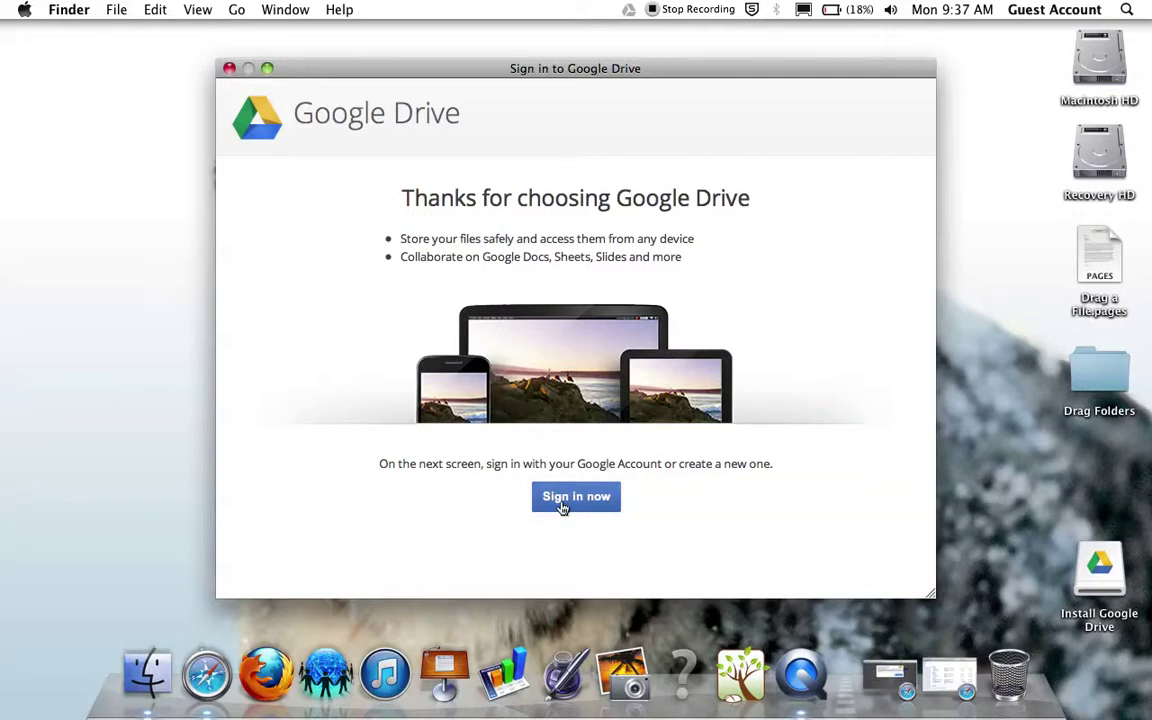
Step: Choose Sign in now and sign in with the Google account's e-mail and password
click(562, 508)
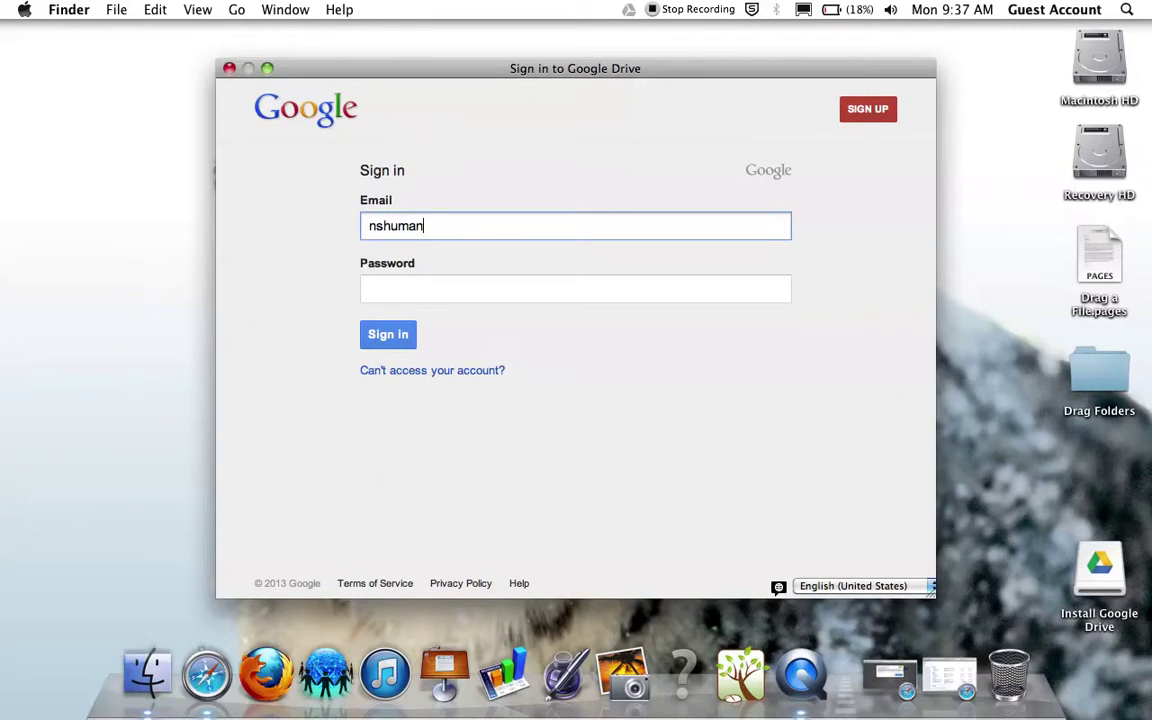
key(Tab)
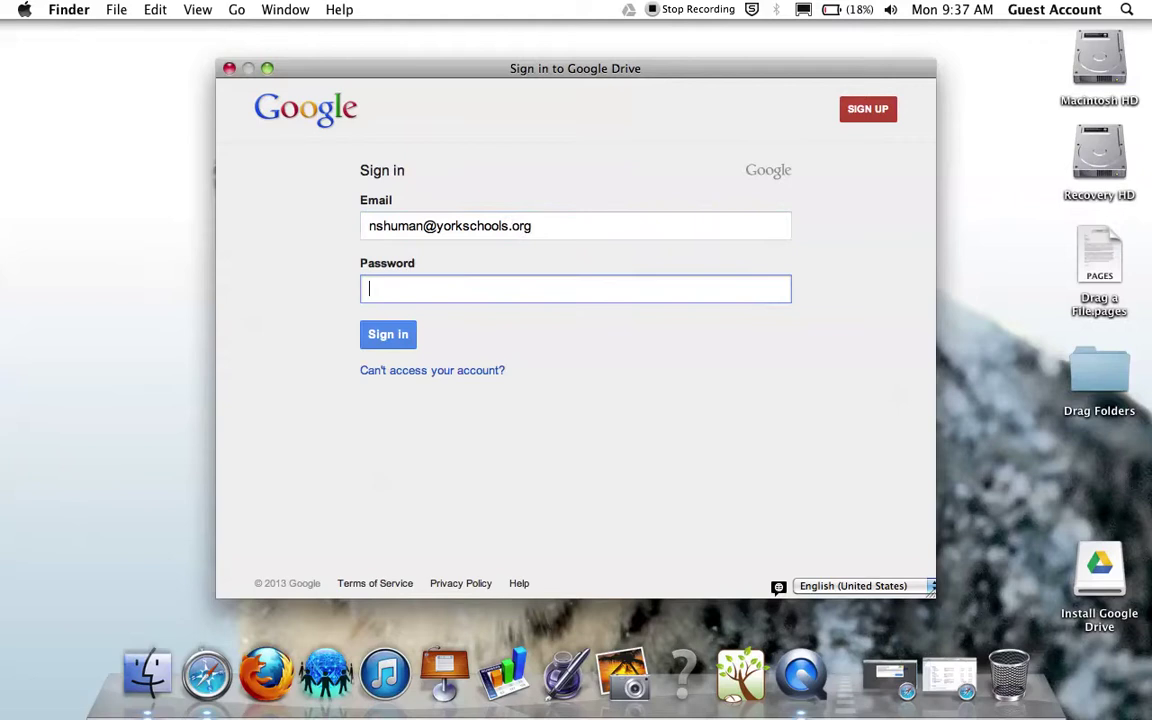
text(*********)
click(389, 336)
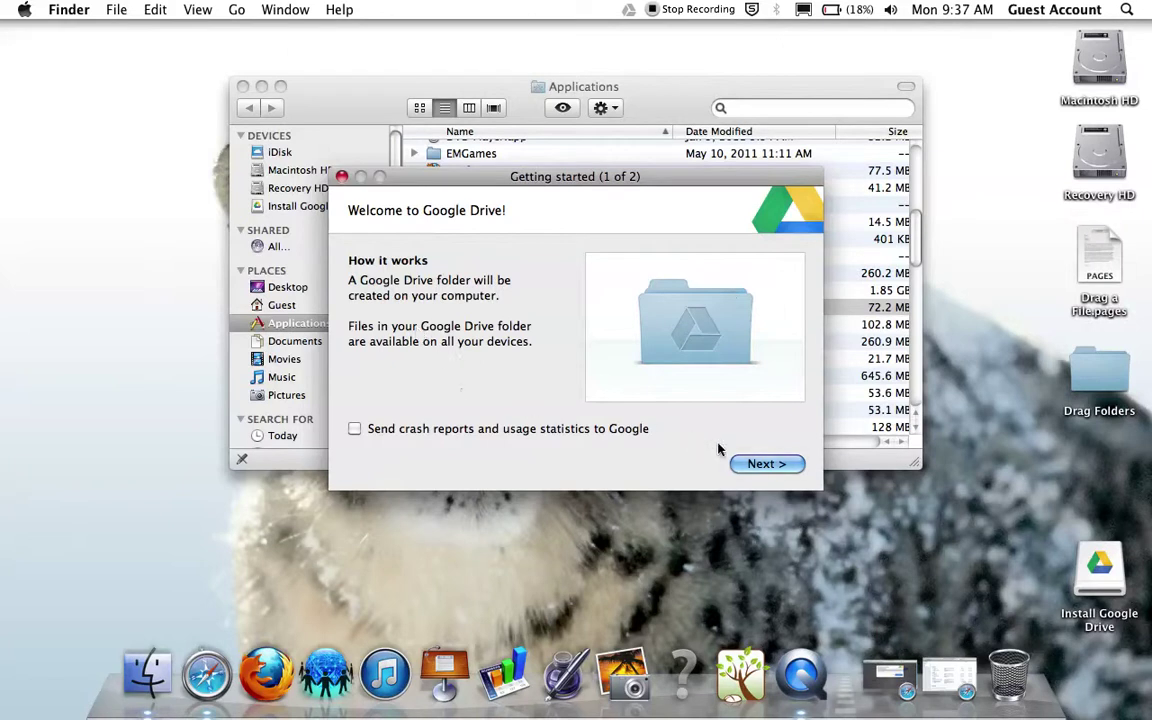
Step: Advance past Getting started (1 of 2) and choose Start sync
click(778, 467)
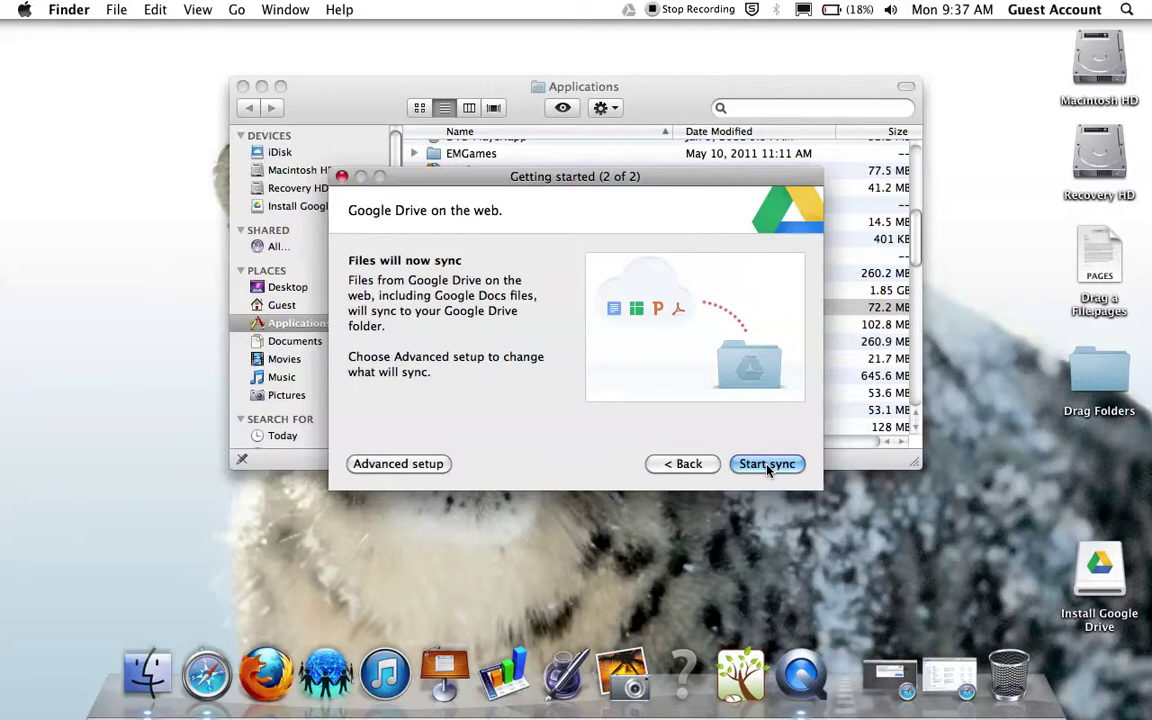
click(766, 464)
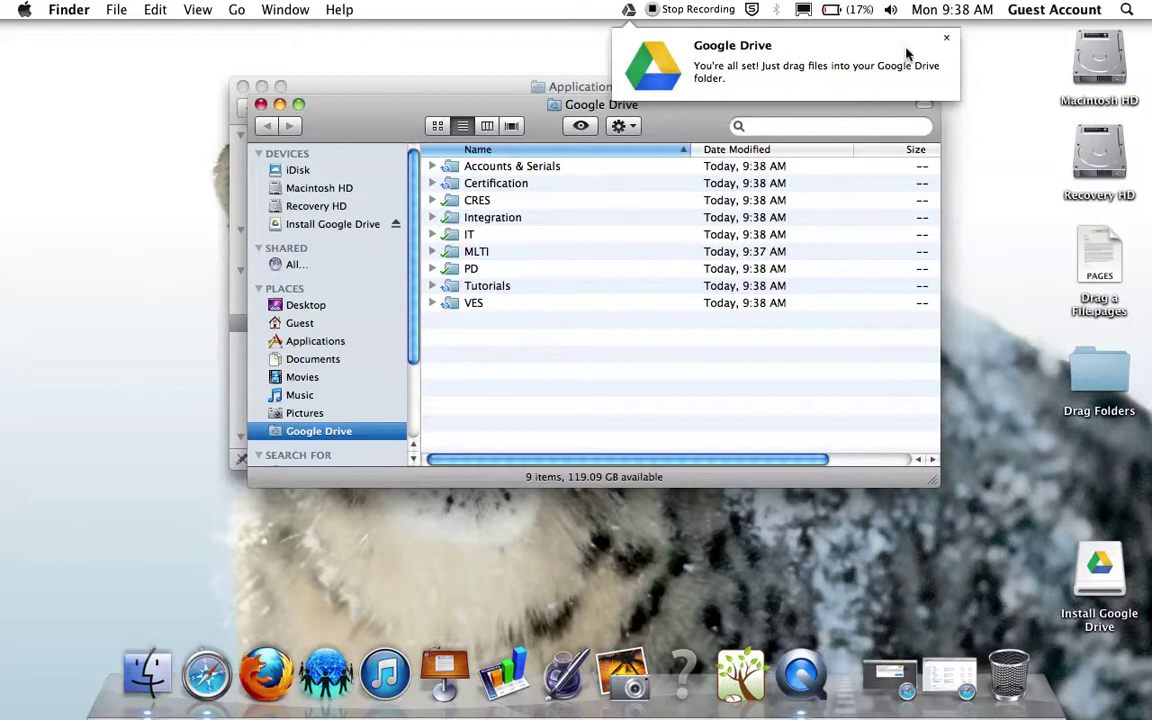
Step: Dismiss the all-set notification and inspect the MLTI and CRES folders in Google Drive
click(946, 38)
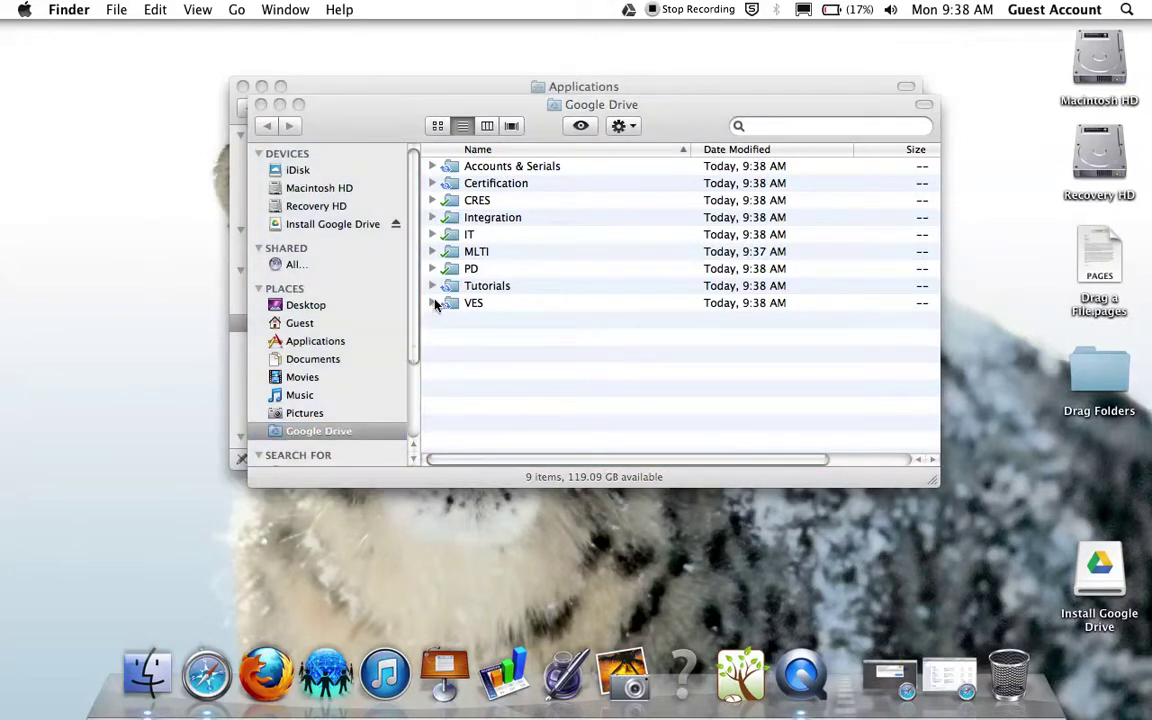
click(422, 245)
click(467, 256)
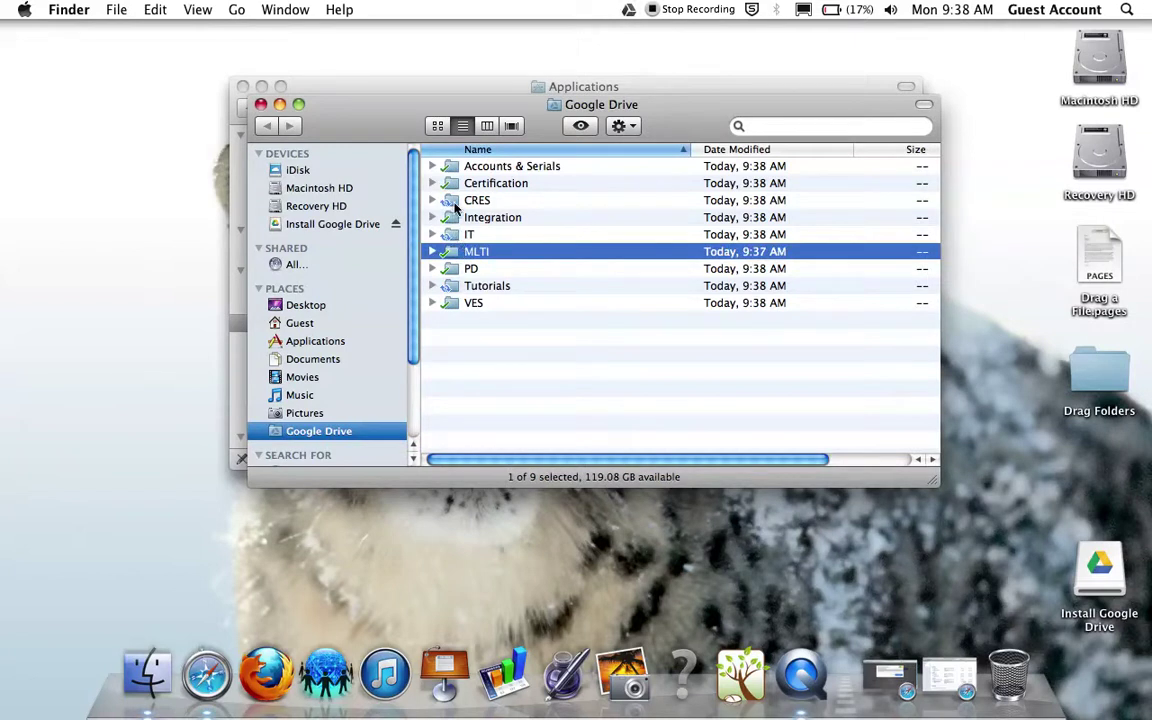
click(452, 205)
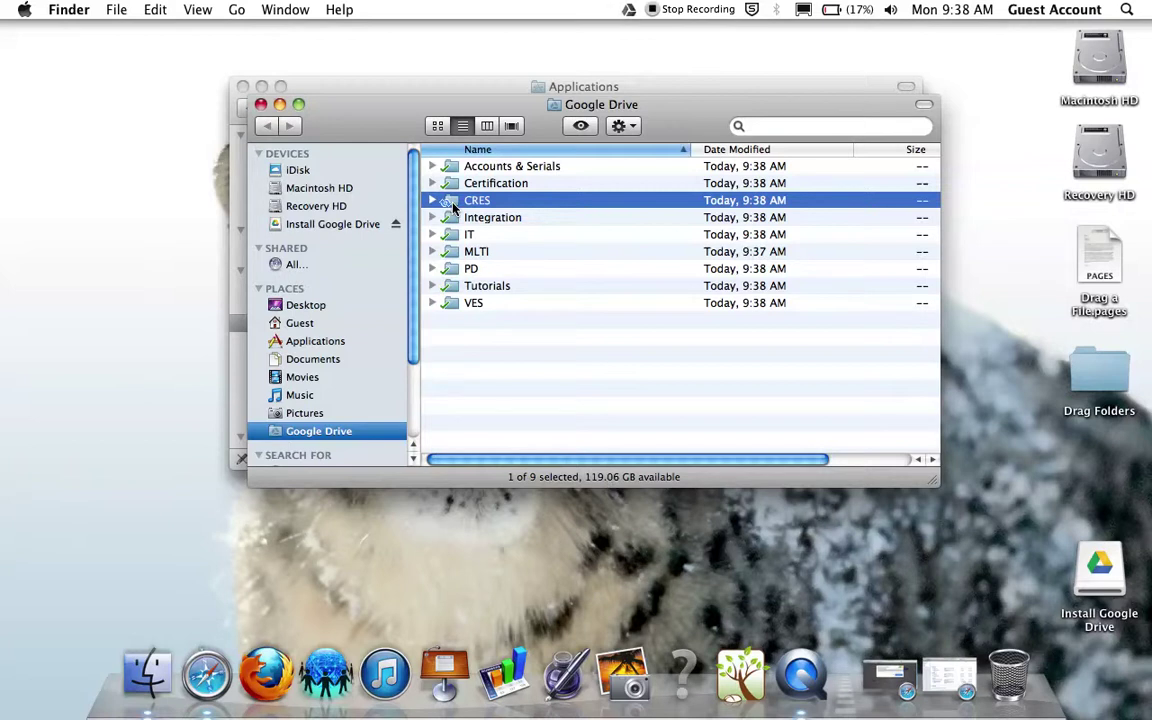
click(543, 338)
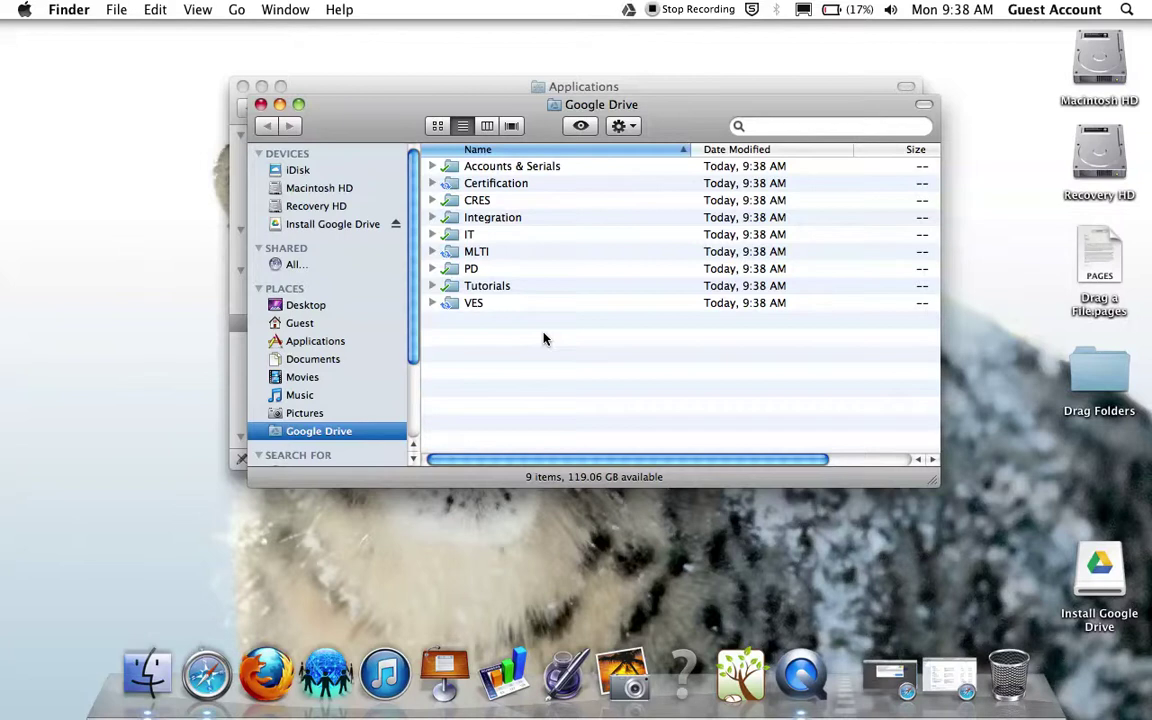
Step: Move Drag a File.pages into Tutorials, replacing the old copy, then move the Drag Folders folder there too
drag(1072, 265, 475, 288)
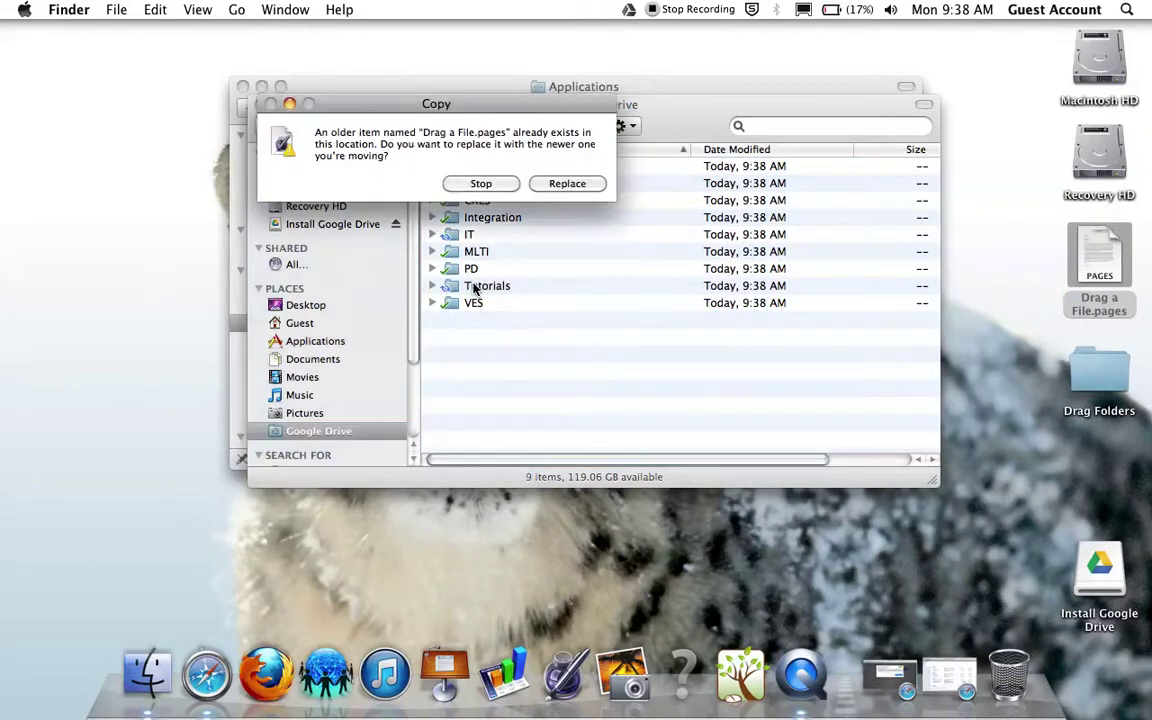
click(567, 183)
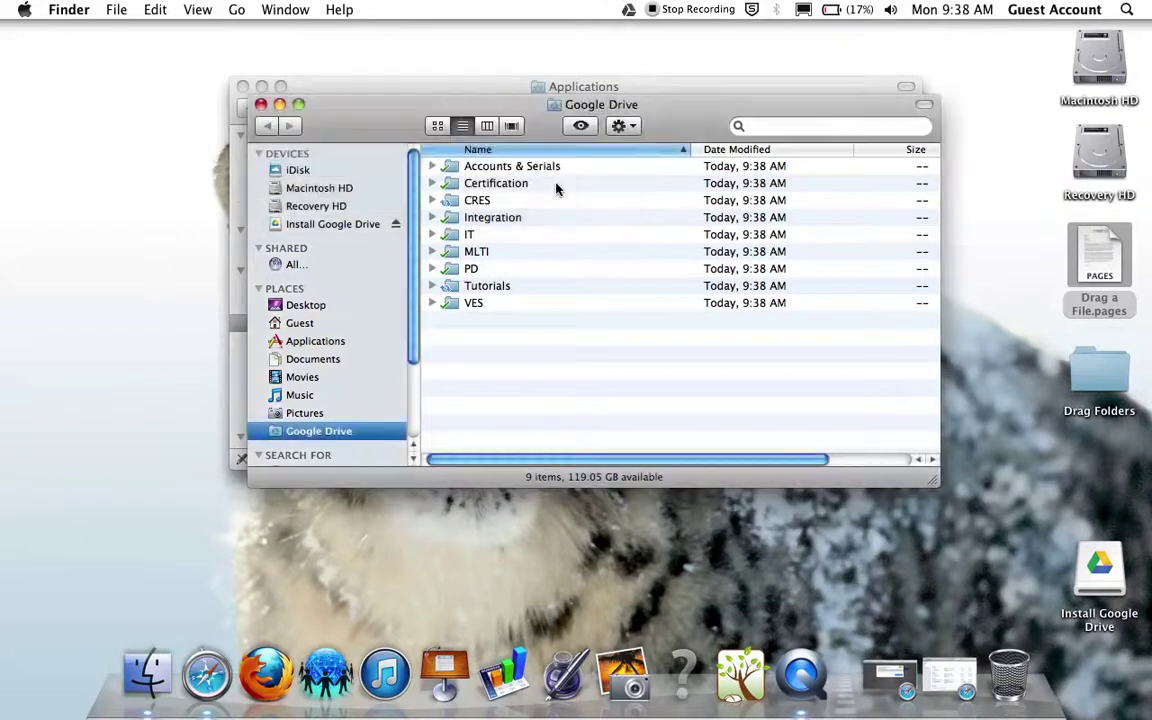
double_click(500, 287)
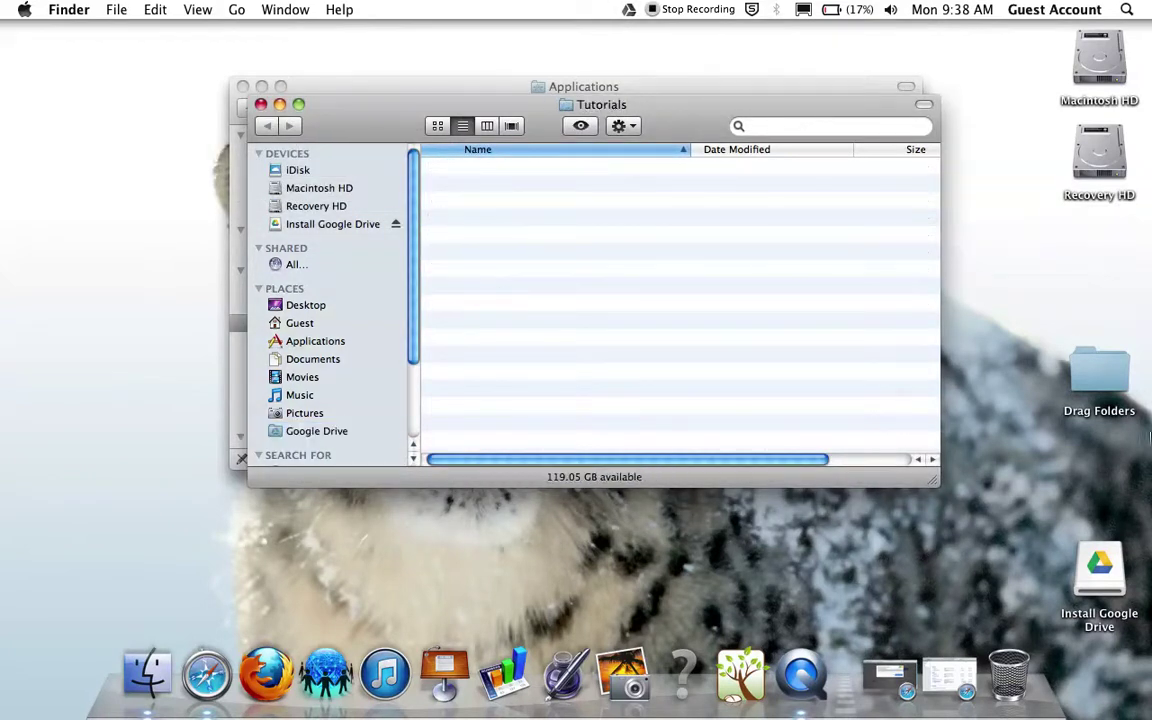
drag(1099, 368, 676, 357)
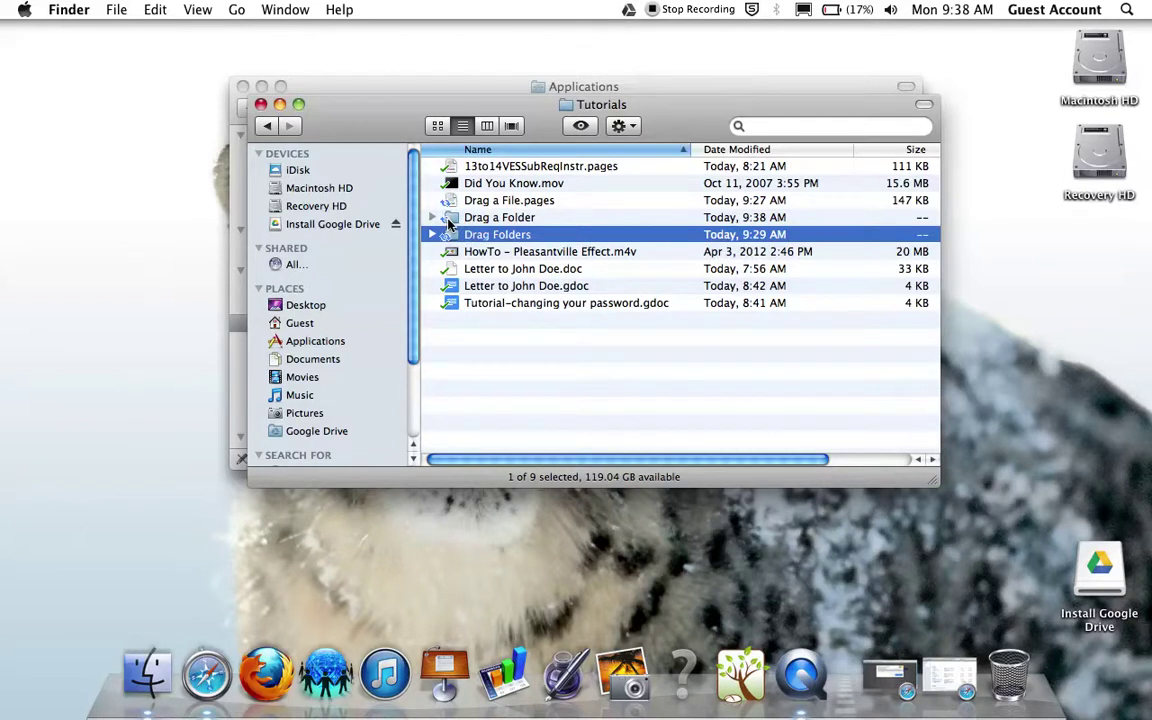
click(520, 271)
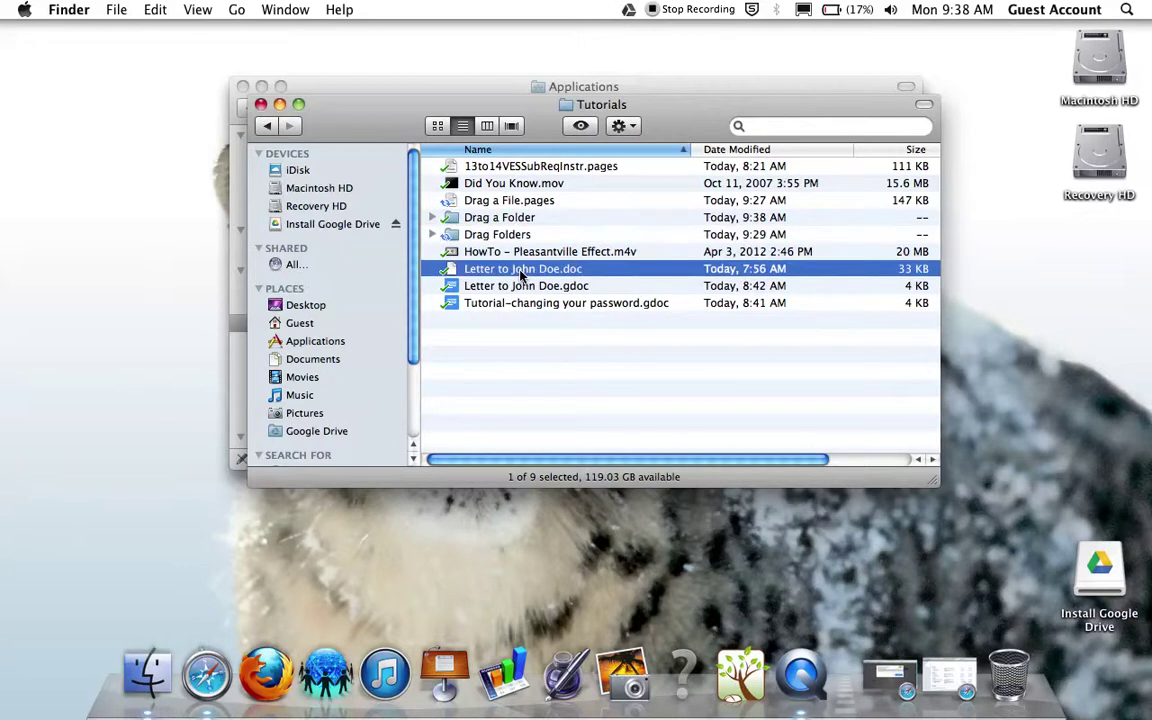